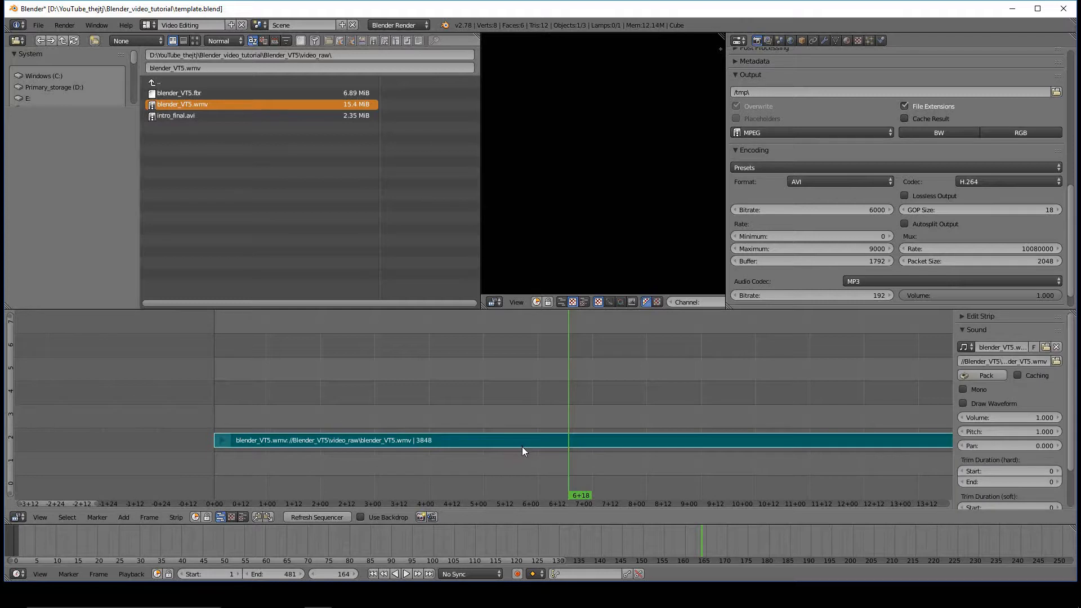
Step: Try out the blender_VT5.wmv sound strip's Edit Strip settings by locking and unlocking it and shifting its channel up and back
{"action": "left_click_drag", "start_coordinate": [561, 472], "coordinate": [235, 474]}
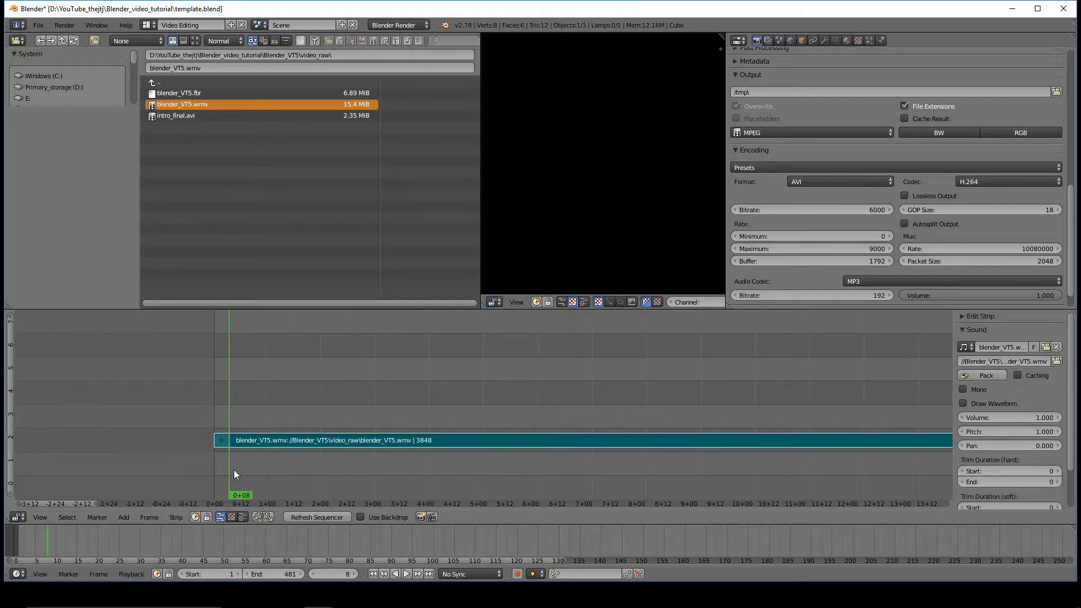
{"action": "left_click", "coordinate": [964, 329]}
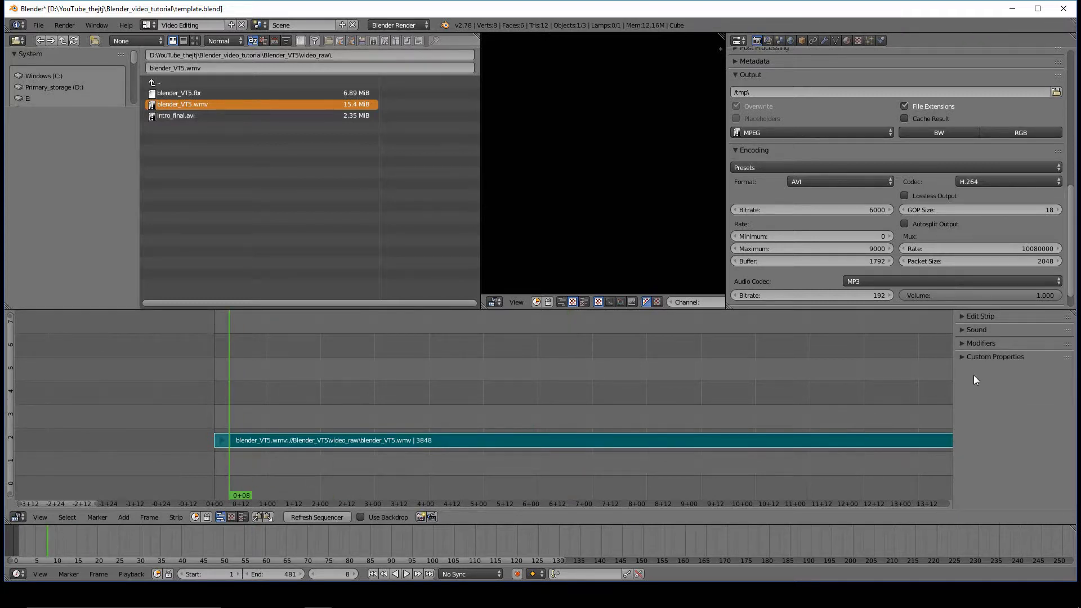
{"action": "left_click", "coordinate": [964, 316]}
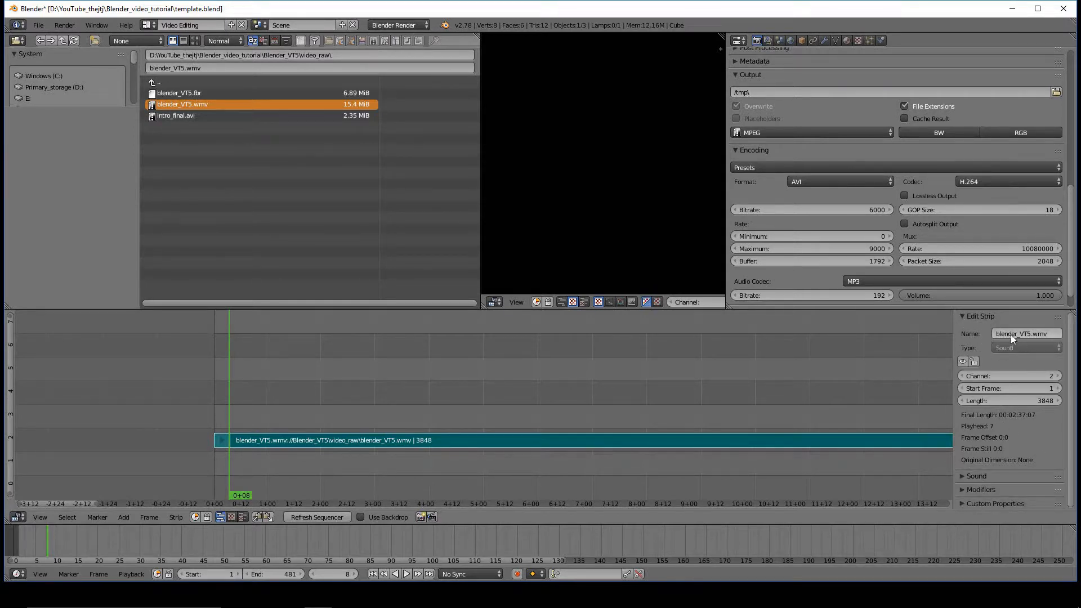
{"action": "left_click", "coordinate": [975, 362]}
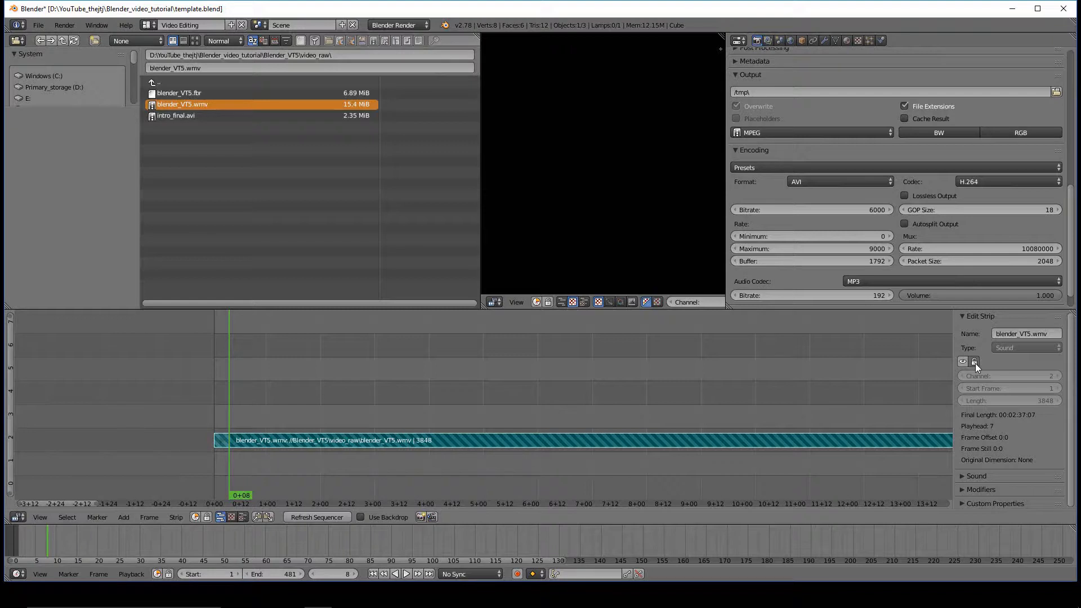
{"action": "left_click", "coordinate": [975, 362]}
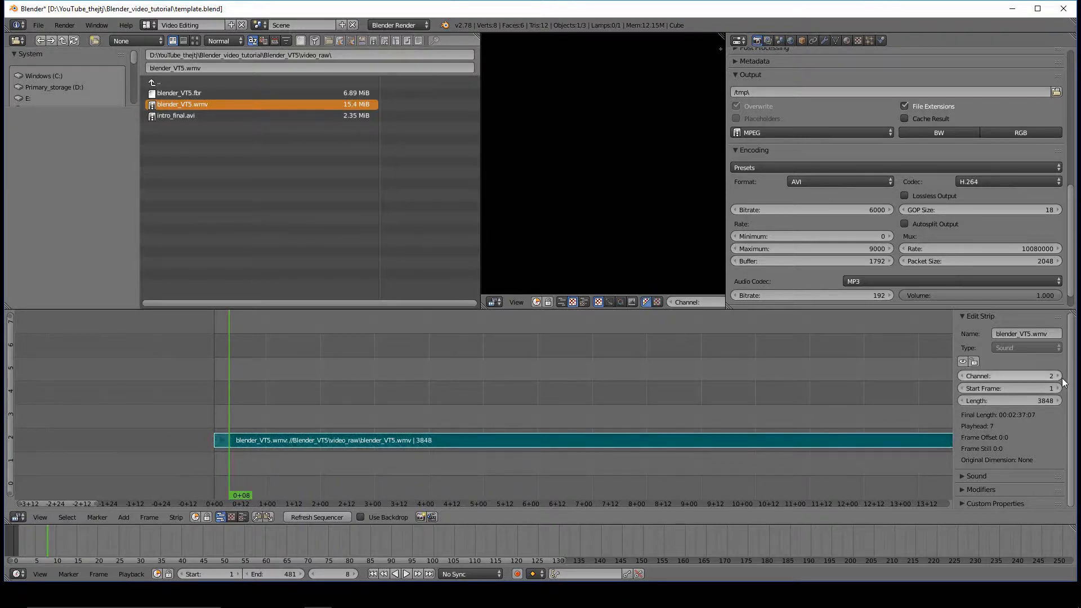
{"action": "left_click", "coordinate": [1058, 377]}
{"action": "left_click", "coordinate": [963, 376]}
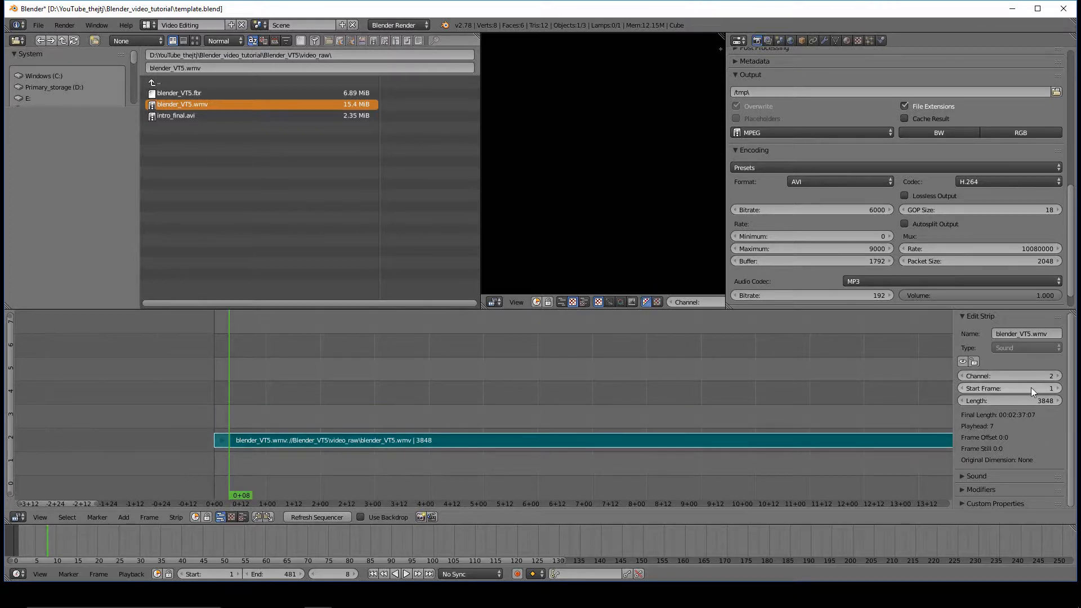
{"action": "scroll", "coordinate": [1033, 431], "scroll_direction": "down", "scroll_amount": 1}
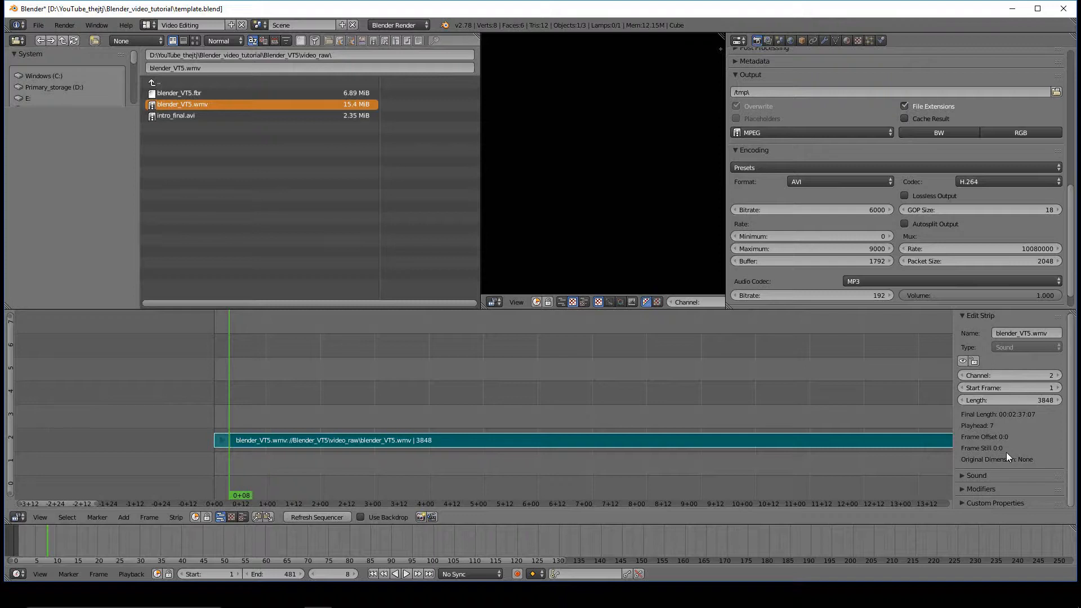
{"action": "left_click", "coordinate": [963, 315]}
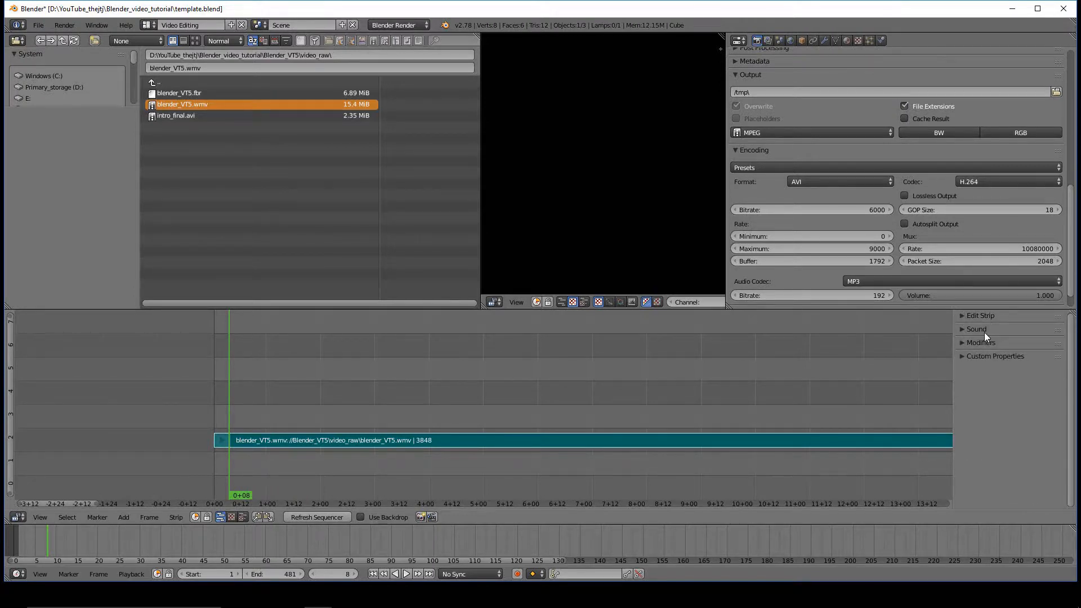
Step: Enable waveform drawing in the sound strip's Sound settings
{"action": "left_click", "coordinate": [961, 329]}
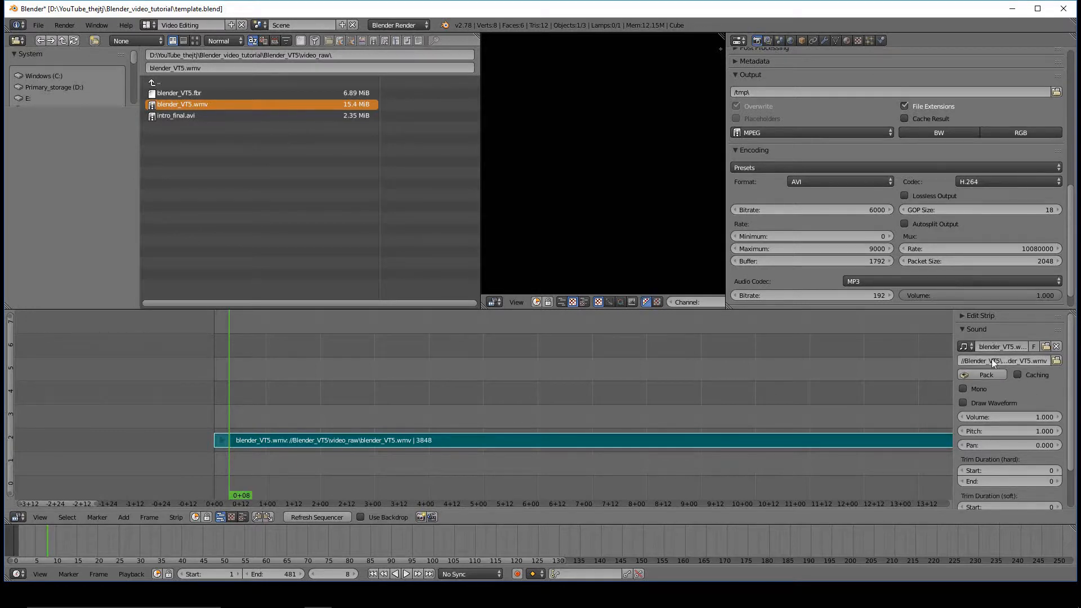
{"action": "scroll", "coordinate": [995, 377], "scroll_direction": "down", "scroll_amount": 1}
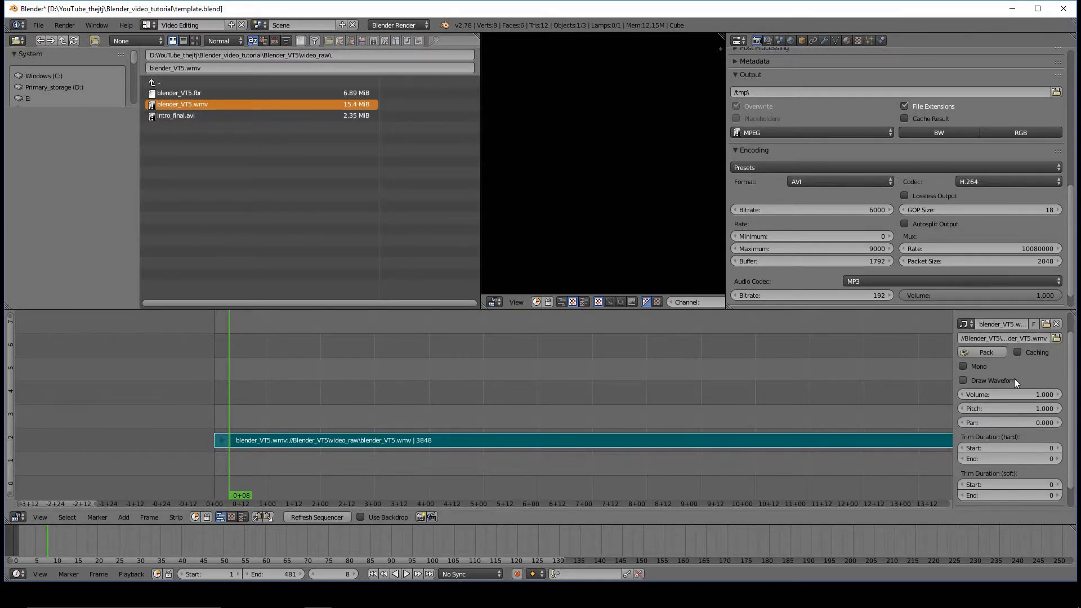
{"action": "left_click", "coordinate": [963, 381]}
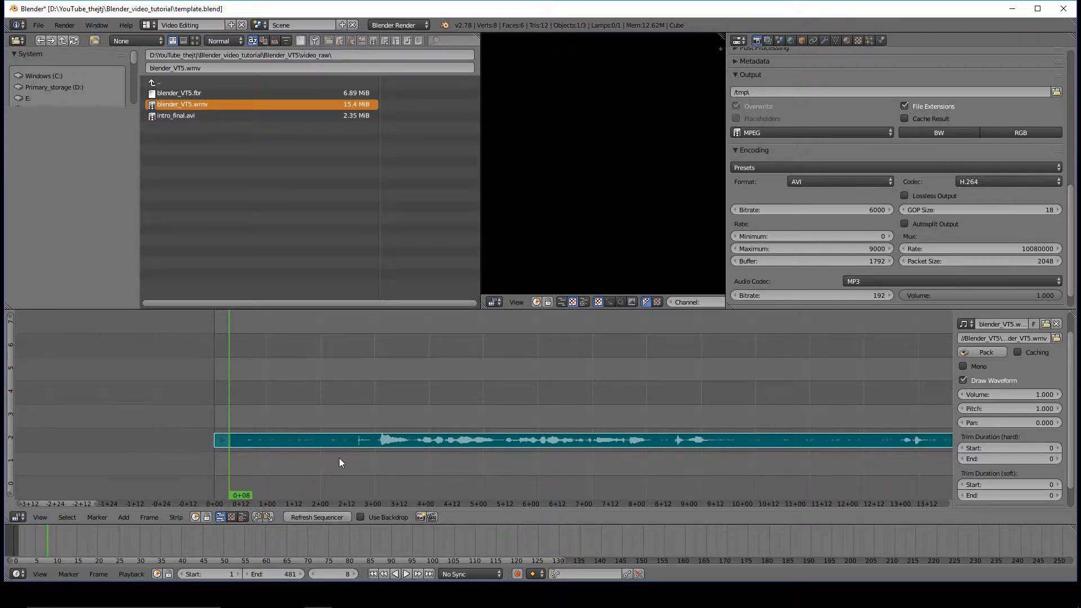
Step: Place the playhead at 2+19, just before the speech in the waveform, and review the strip's volume and trim settings
{"action": "mouse_move", "coordinate": [368, 442]}
{"action": "left_mouse_down"}
{"action": "mouse_move", "coordinate": [381, 427]}
{"action": "mouse_move", "coordinate": [360, 427]}
{"action": "left_mouse_up"}
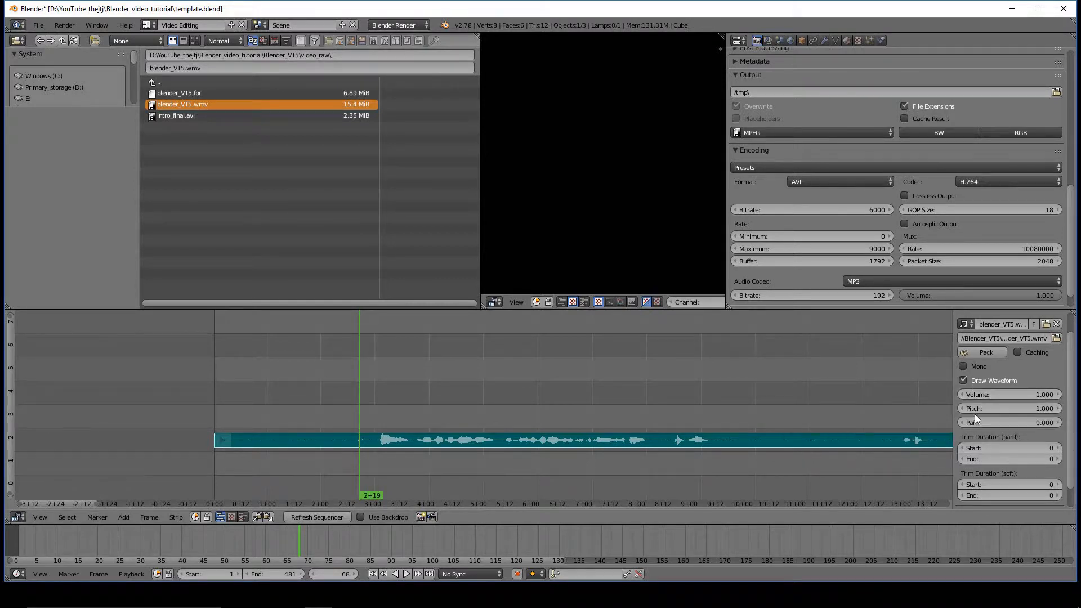
{"action": "left_click", "coordinate": [1047, 393]}
{"action": "key", "text": "Return"}
{"action": "scroll", "coordinate": [1029, 473], "scroll_direction": "down", "scroll_amount": 1}
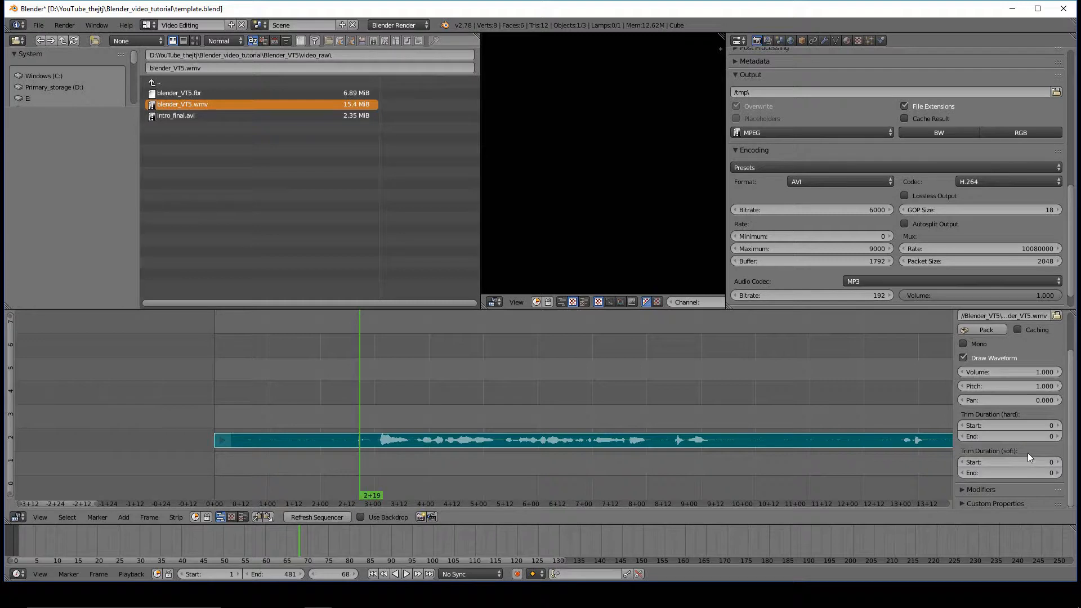
{"action": "scroll", "coordinate": [1029, 453], "scroll_direction": "up", "scroll_amount": 2}
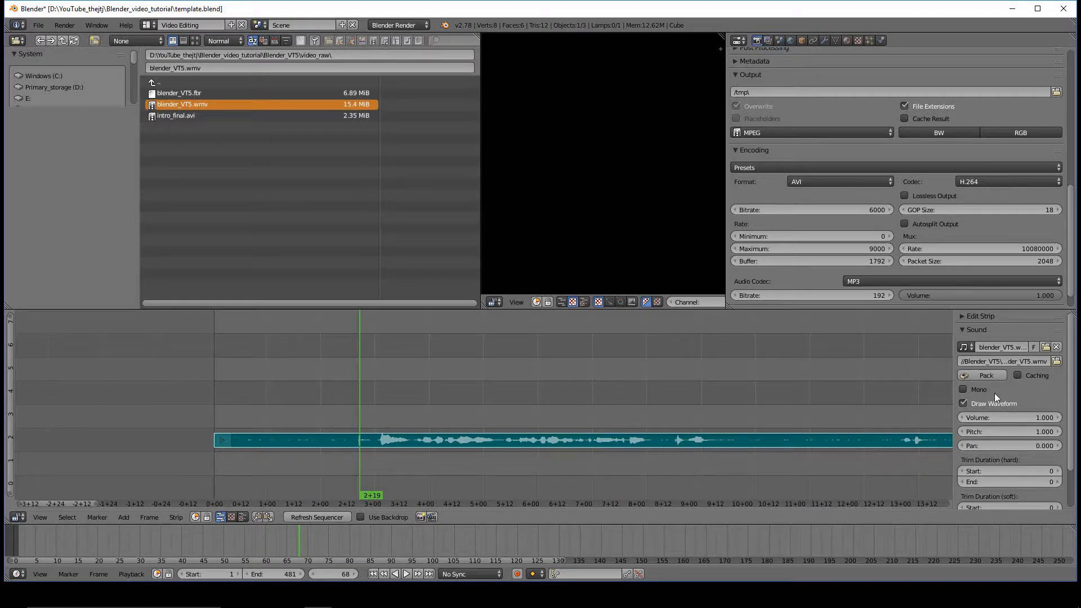
{"action": "left_click", "coordinate": [964, 330]}
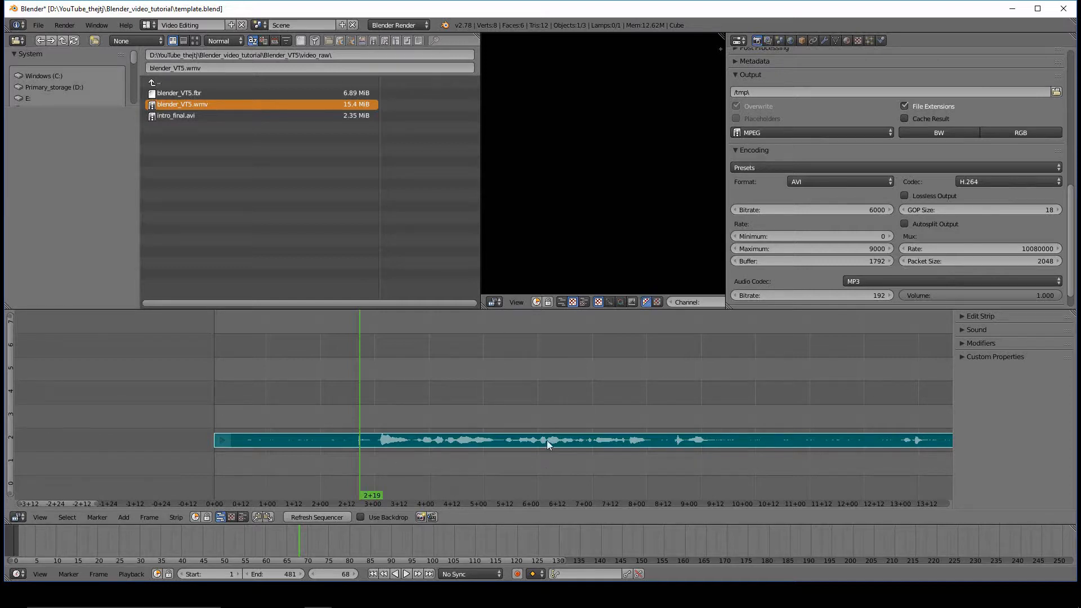
Step: Change the preview area to a Graph Editor and widen it into the file browser's space
{"action": "left_click", "coordinate": [493, 303]}
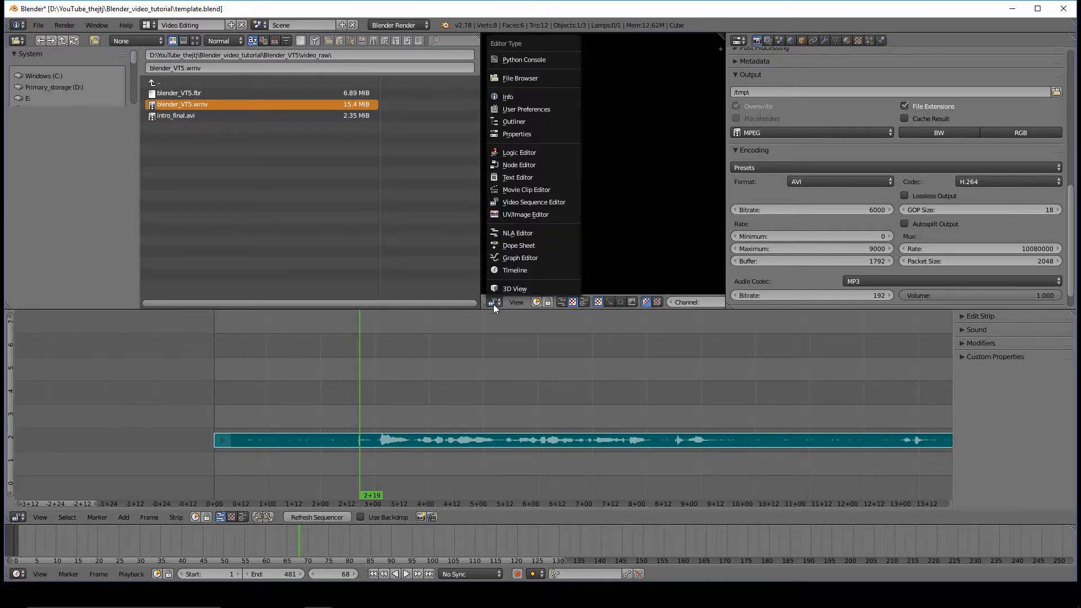
{"action": "left_click", "coordinate": [515, 257]}
{"action": "left_click_drag", "start_coordinate": [480, 270], "coordinate": [279, 197]}
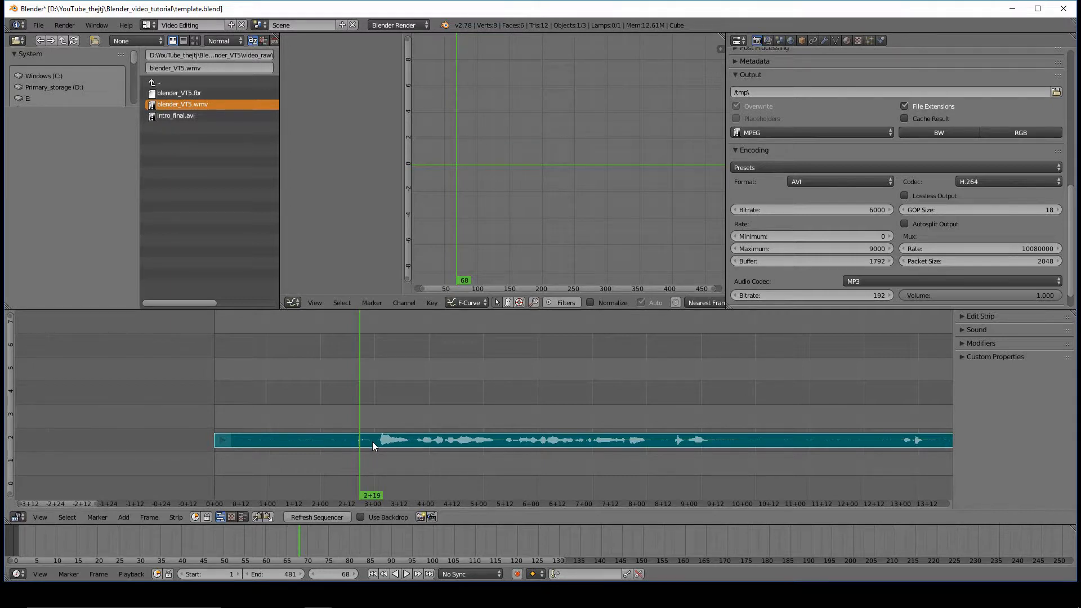
Step: Split the sound strip at 2+19 and erase the silent part before the cut
{"action": "key", "text": "k"}
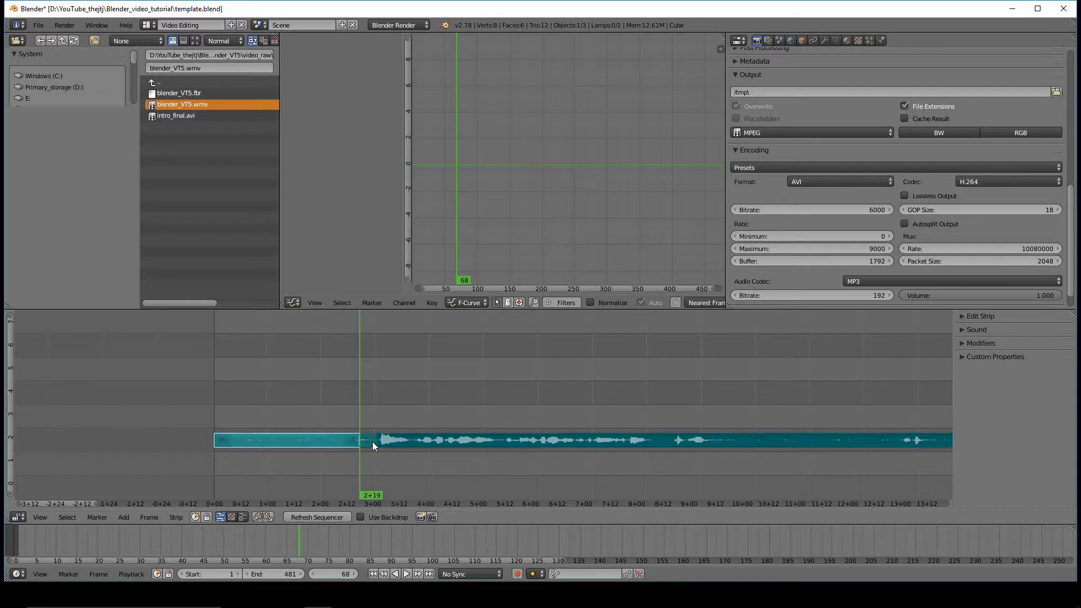
{"action": "right_click", "coordinate": [320, 440]}
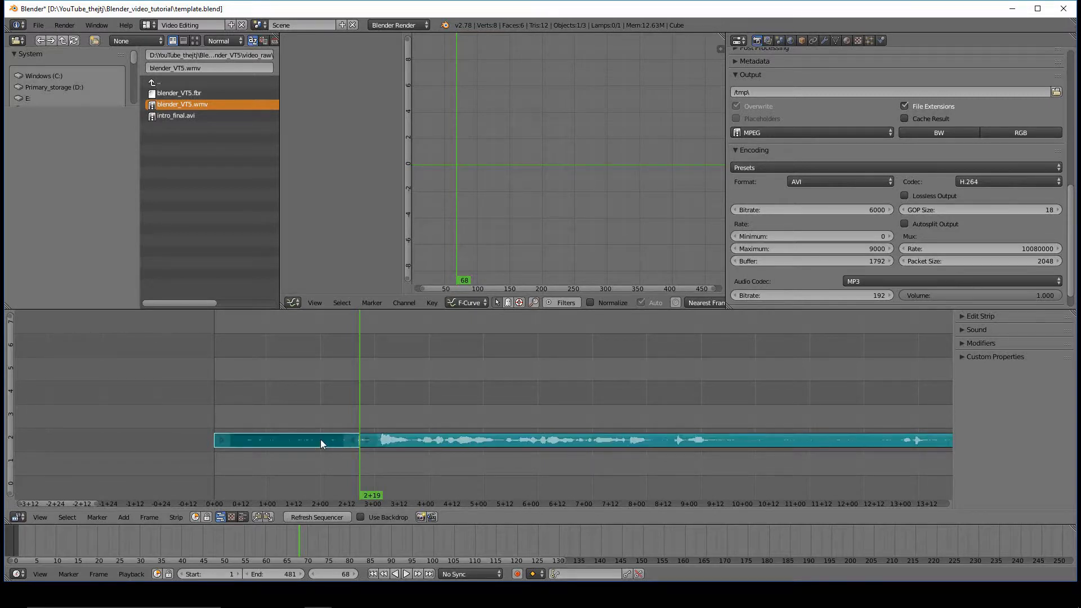
{"action": "key", "text": "x"}
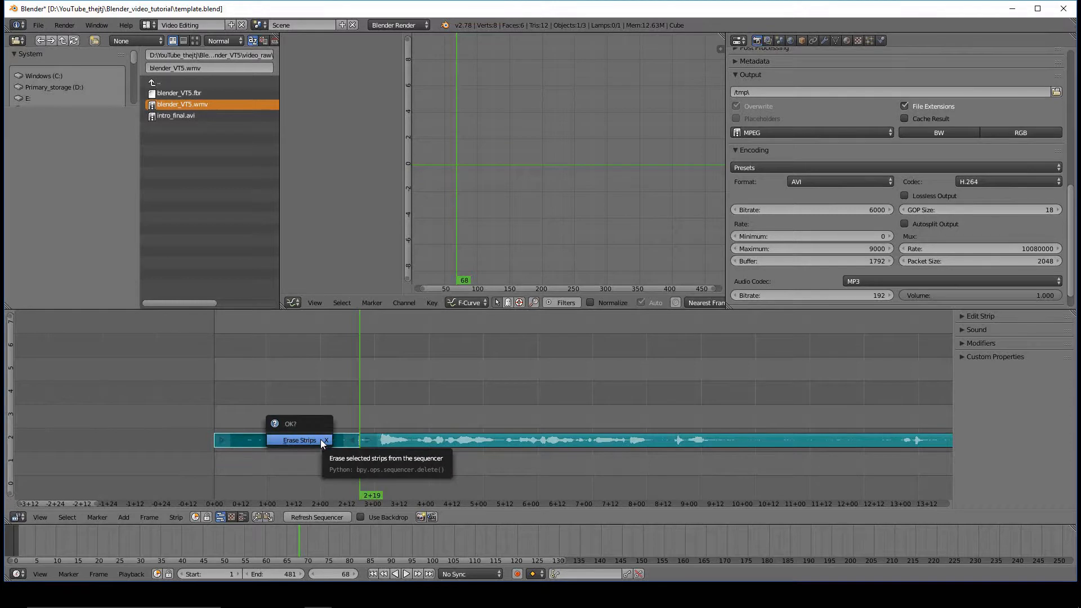
{"action": "left_click", "coordinate": [321, 441]}
Step: Move the remaining sound strip back so it starts at 0+00
{"action": "right_click", "coordinate": [393, 439]}
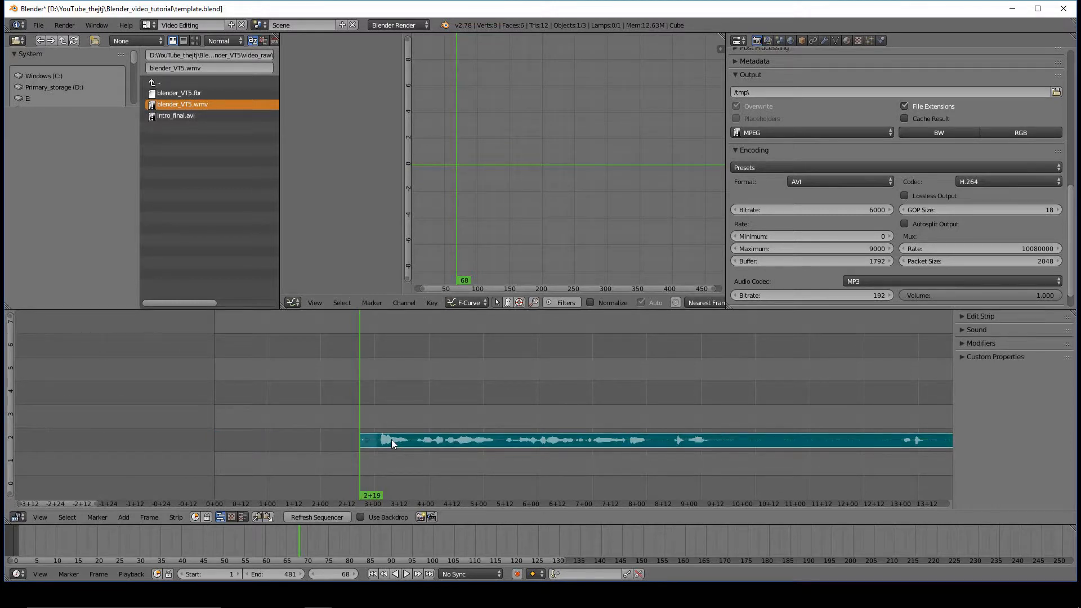
{"action": "key", "text": "g"}
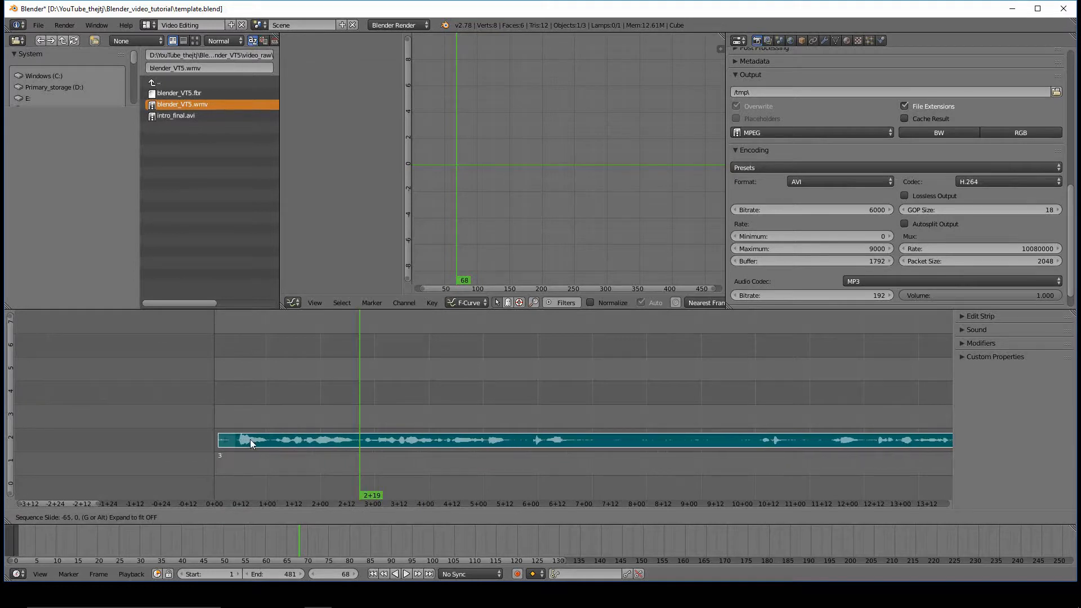
{"action": "left_click", "coordinate": [245, 440]}
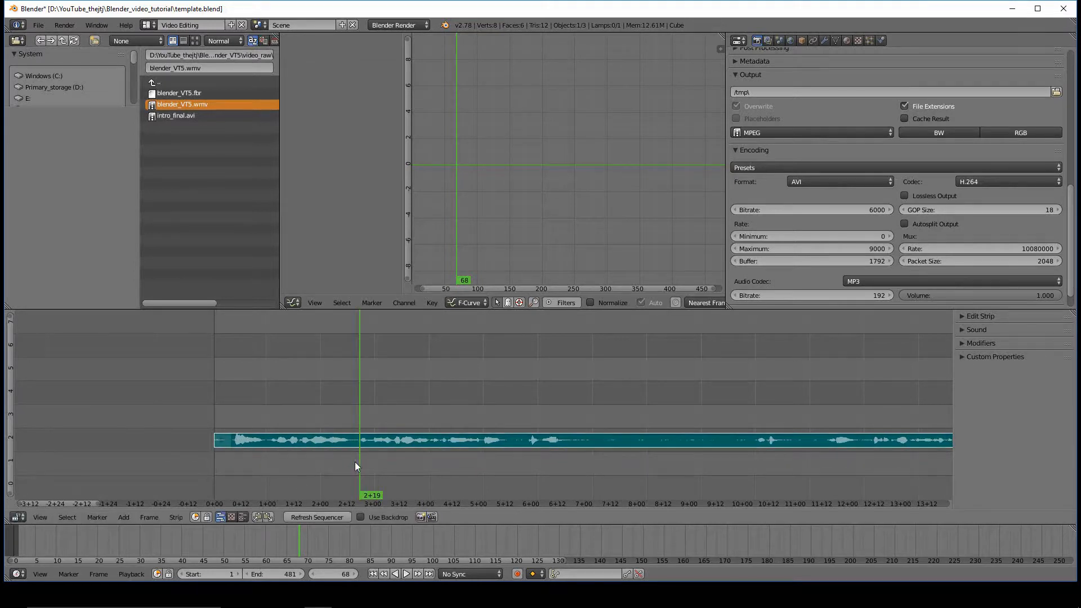
Step: Play back the start of the sound strip and place the playhead at 0+09, just before the first spoken word
{"action": "left_click_drag", "start_coordinate": [360, 461], "coordinate": [234, 464]}
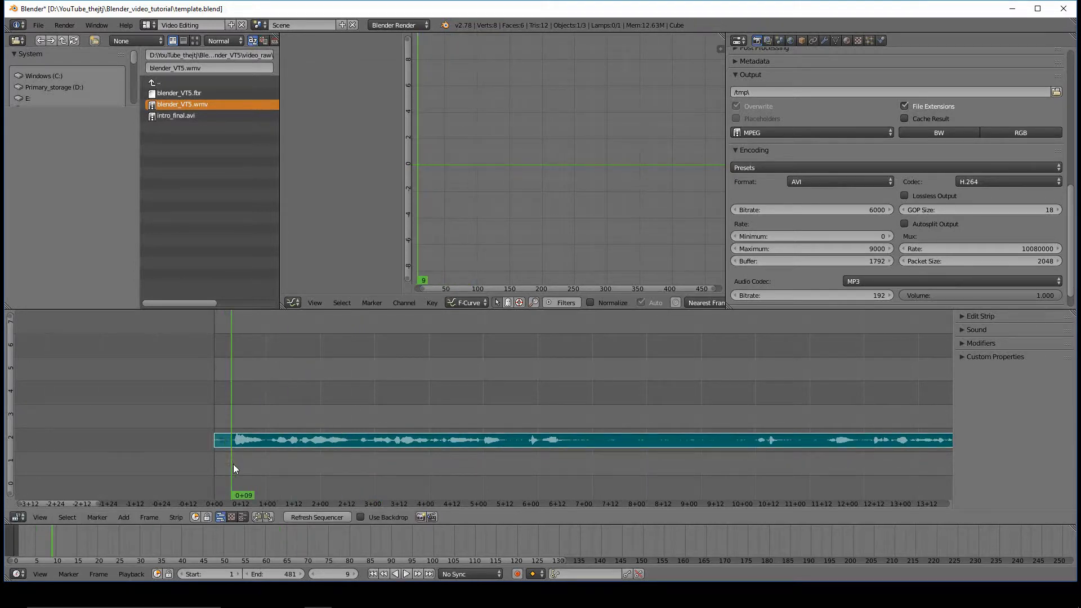
{"action": "left_click", "coordinate": [407, 574]}
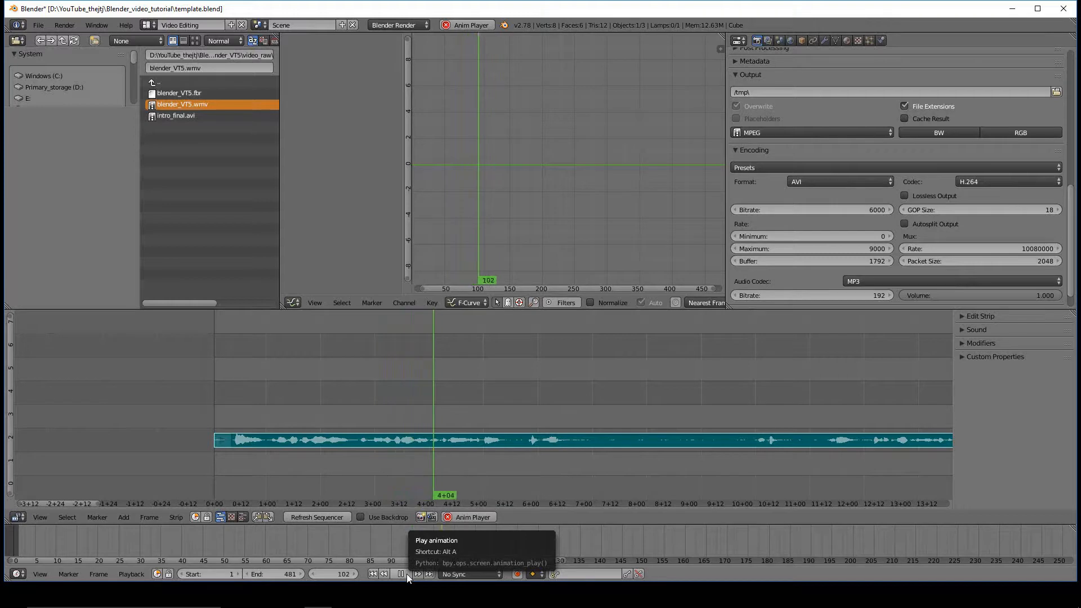
{"action": "left_click", "coordinate": [407, 573]}
{"action": "left_click_drag", "start_coordinate": [226, 418], "coordinate": [233, 420]}
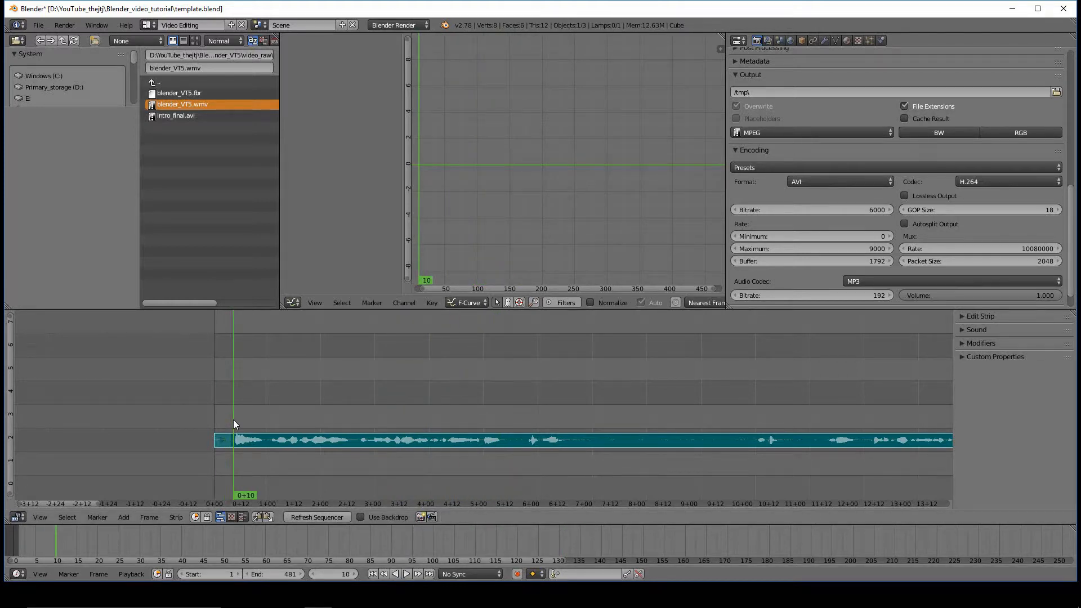
{"action": "key", "text": "alt+a"}
{"action": "mouse_move", "coordinate": [234, 420]}
{"action": "left_mouse_down"}
{"action": "mouse_move", "coordinate": [214, 424]}
{"action": "mouse_move", "coordinate": [232, 428]}
{"action": "left_mouse_up"}
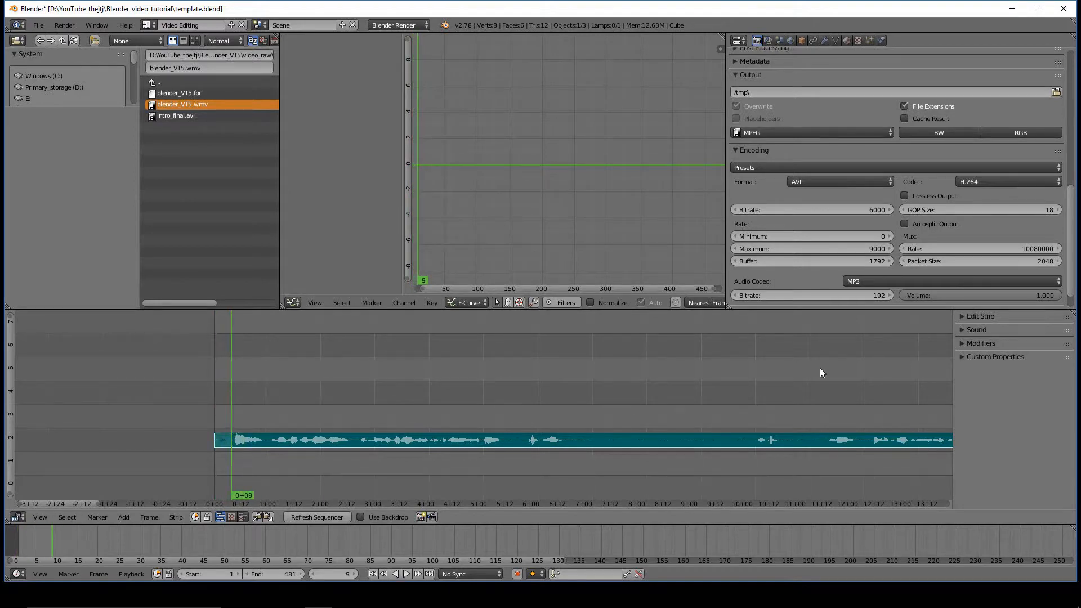
Step: Set the sound strip's Volume to 0 and insert a keyframe for it at frame 9
{"action": "left_click", "coordinate": [972, 330]}
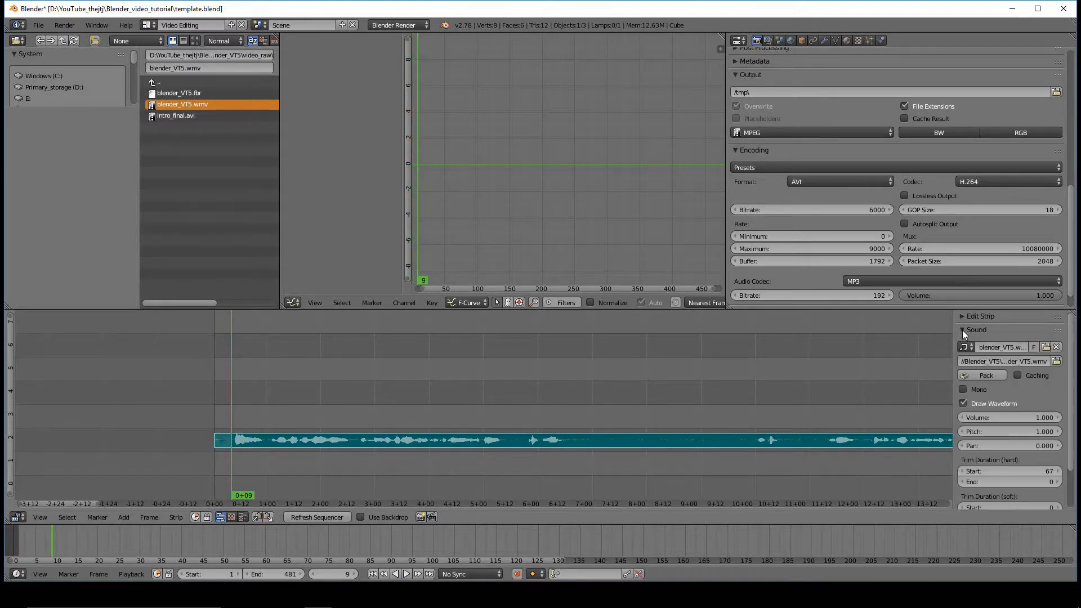
{"action": "left_click", "coordinate": [1037, 418]}
{"action": "type", "text": "0"}
{"action": "key", "text": "Return"}
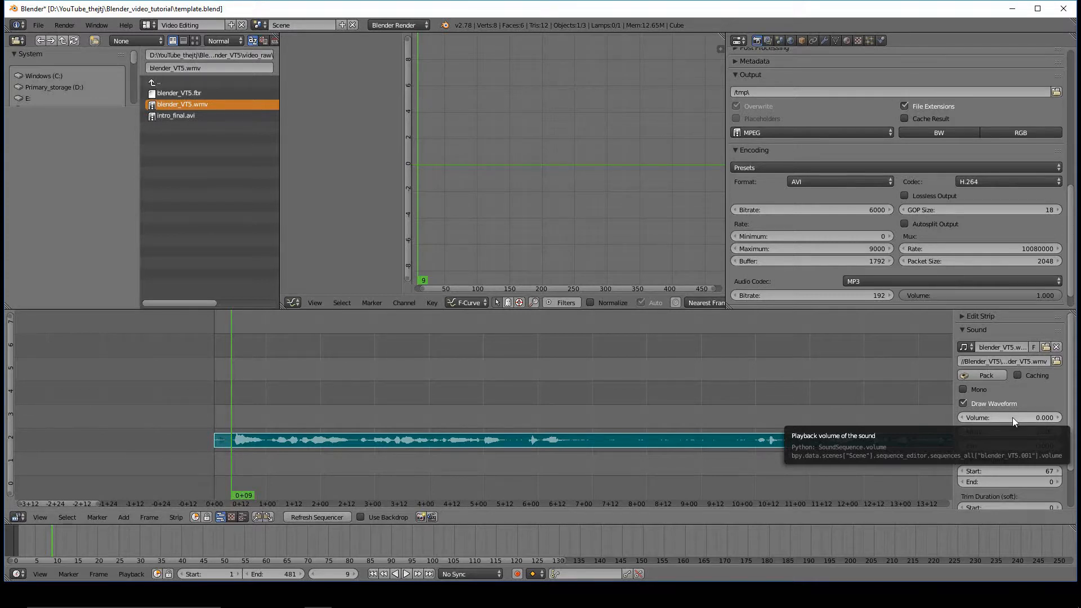
{"action": "key", "text": "i"}
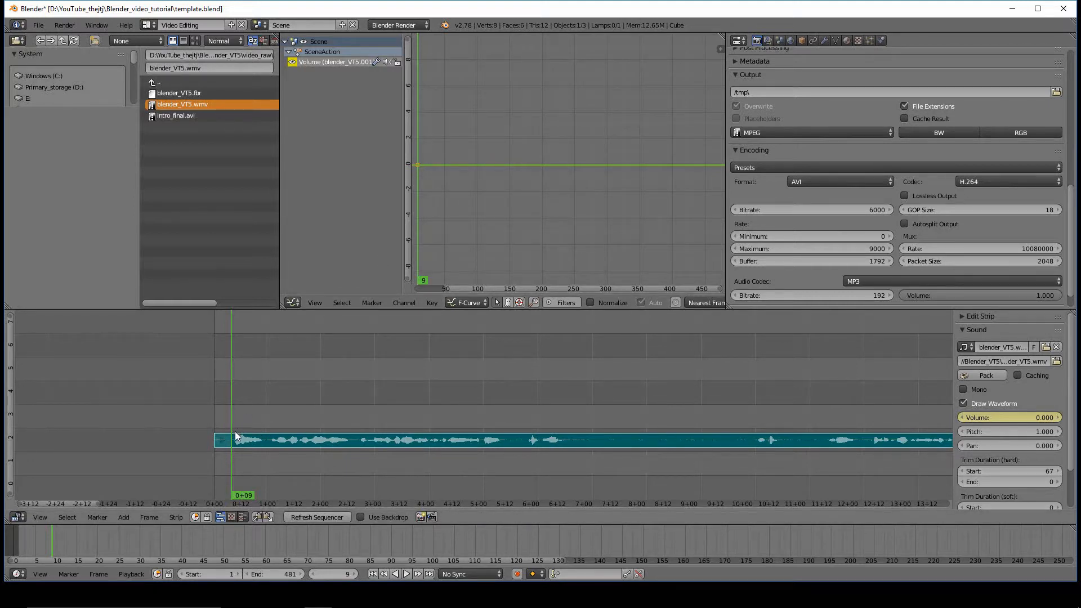
Step: Advance the playhead to frame 35 by playback, set the strip's Volume to 1 and insert a second keyframe
{"action": "key", "text": "alt+a"}
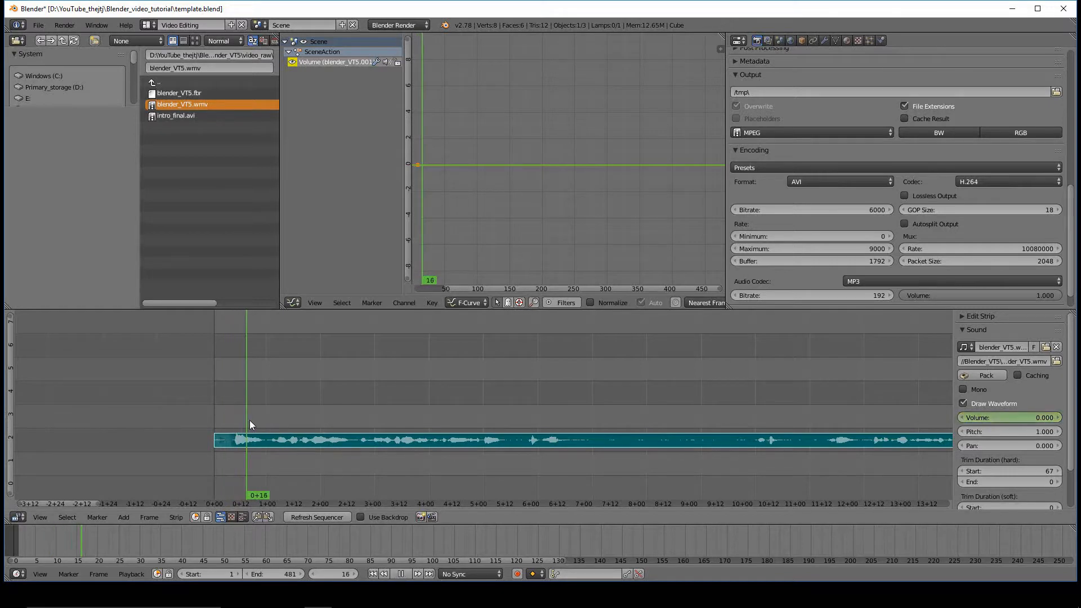
{"action": "key", "text": "alt+a"}
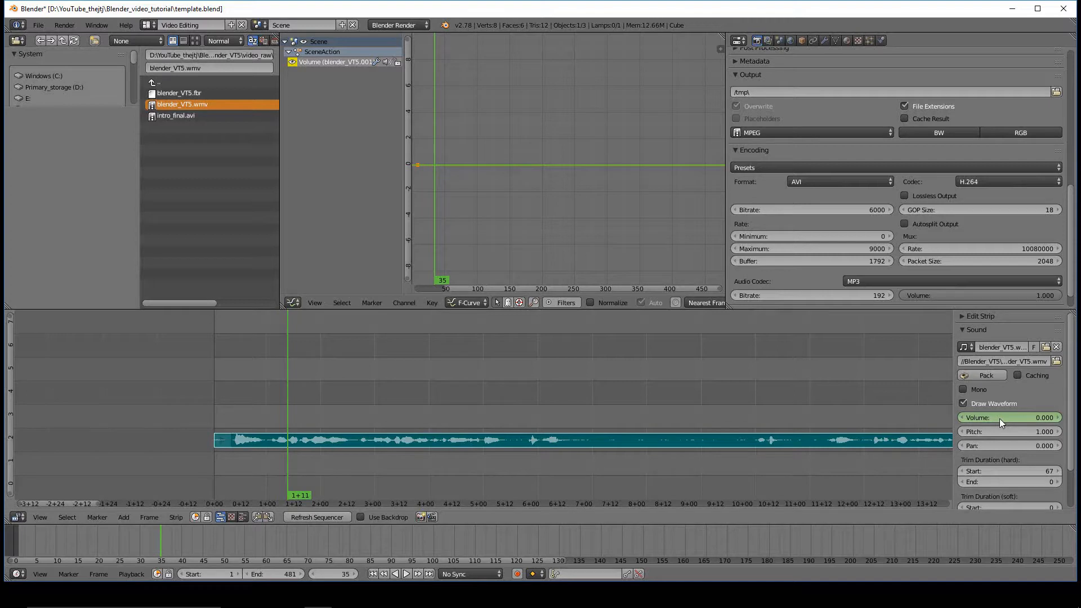
{"action": "left_click", "coordinate": [1050, 417]}
{"action": "type", "text": "0.1"}
{"action": "key", "text": "BackSpace"}
{"action": "key", "text": "BackSpace"}
{"action": "key", "text": "BackSpace"}
{"action": "type", "text": "1"}
{"action": "key", "text": "Return"}
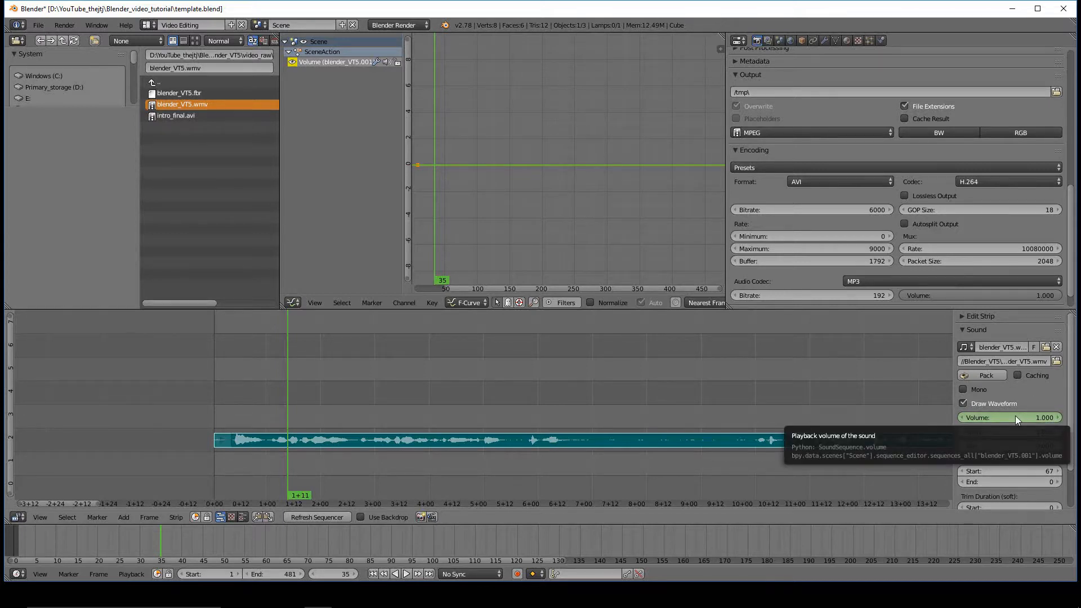
{"action": "key", "text": "i"}
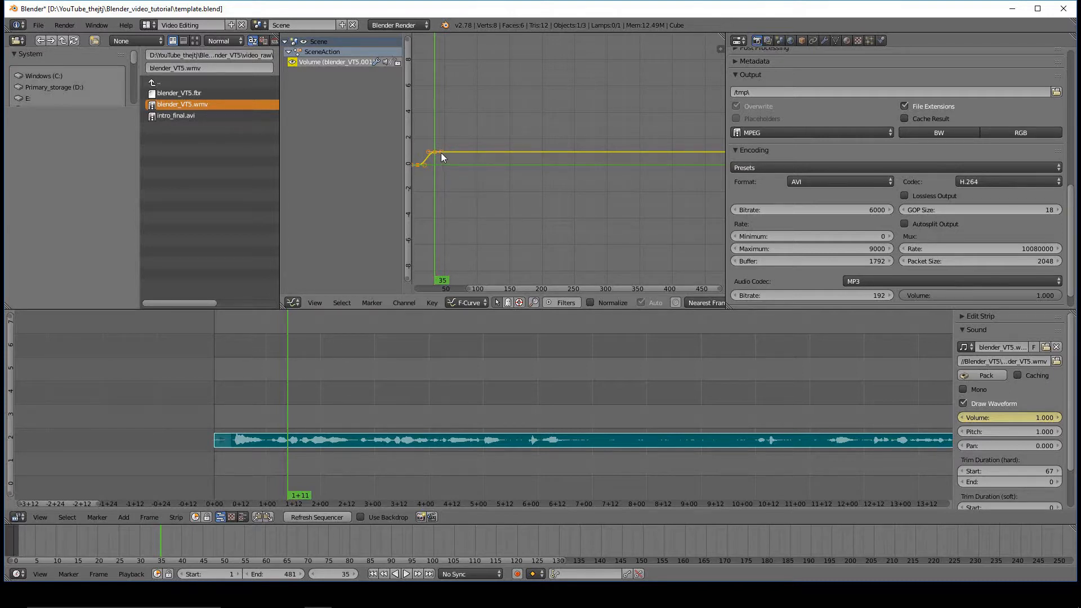
Step: Play back the volume fade-in and adjust the first keyframe's outgoing curve handle toward the second keyframe
{"action": "key", "text": "alt+a"}
{"action": "key", "text": "alt+a"}
{"action": "left_click", "coordinate": [420, 168]}
{"action": "mouse_move", "coordinate": [425, 166]}
{"action": "right_mouse_down"}
{"action": "mouse_move", "coordinate": [434, 156]}
{"action": "mouse_move", "coordinate": [428, 172]}
{"action": "mouse_move", "coordinate": [438, 177]}
{"action": "mouse_move", "coordinate": [441, 165]}
{"action": "mouse_move", "coordinate": [461, 163]}
{"action": "mouse_move", "coordinate": [454, 176]}
{"action": "mouse_move", "coordinate": [435, 168]}
{"action": "mouse_move", "coordinate": [430, 146]}
{"action": "mouse_move", "coordinate": [437, 169]}
{"action": "right_mouse_up"}
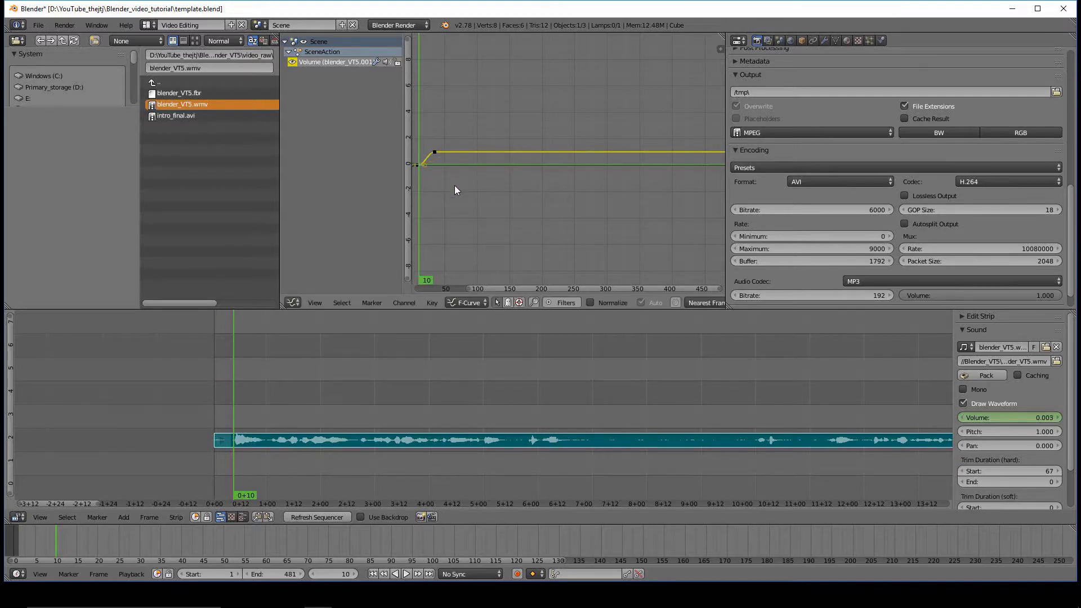
Step: Select all volume keyframes and play back the fade-in from frame 3
{"action": "key", "text": "a"}
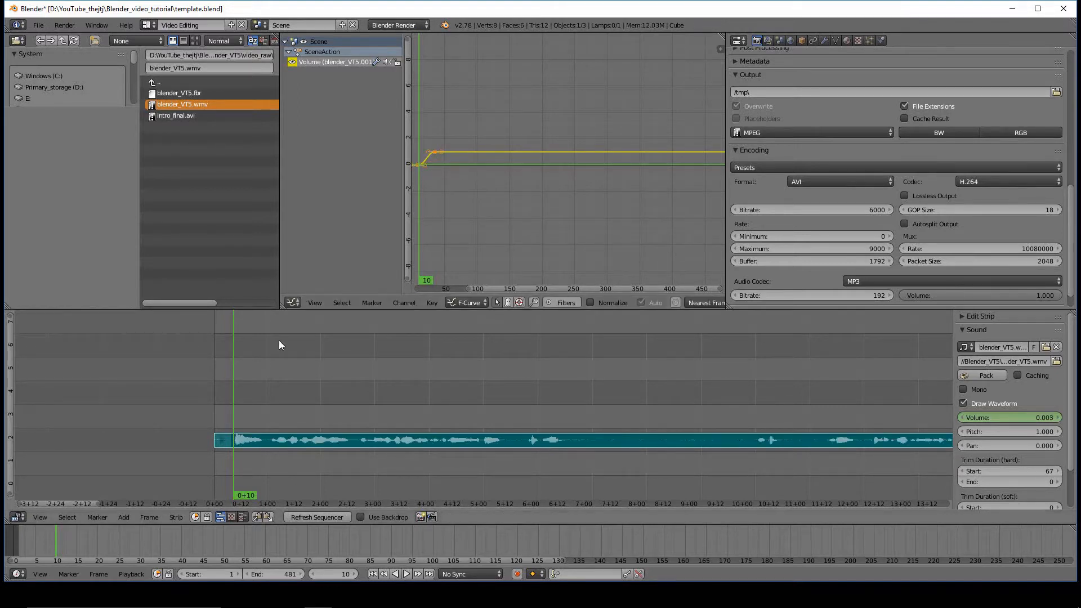
{"action": "left_click_drag", "start_coordinate": [232, 404], "coordinate": [219, 404]}
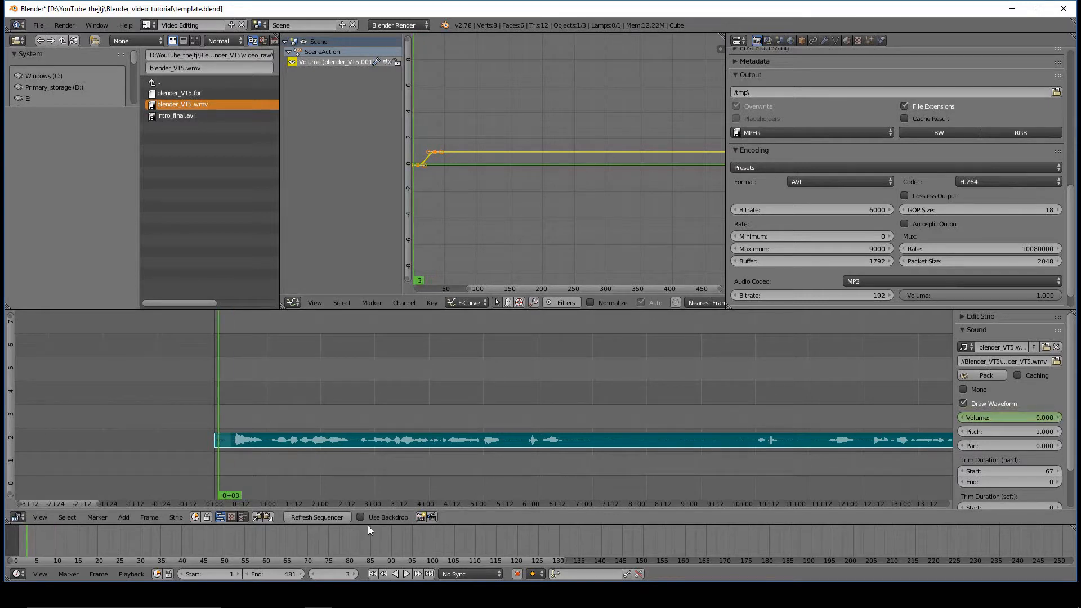
{"action": "left_click", "coordinate": [406, 573]}
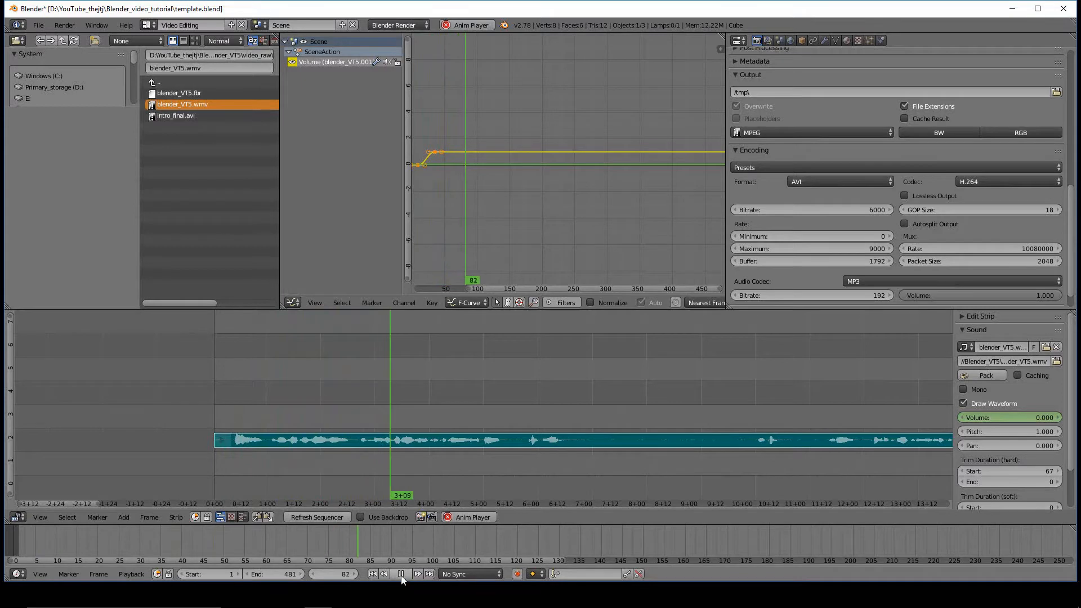
{"action": "left_click", "coordinate": [401, 575]}
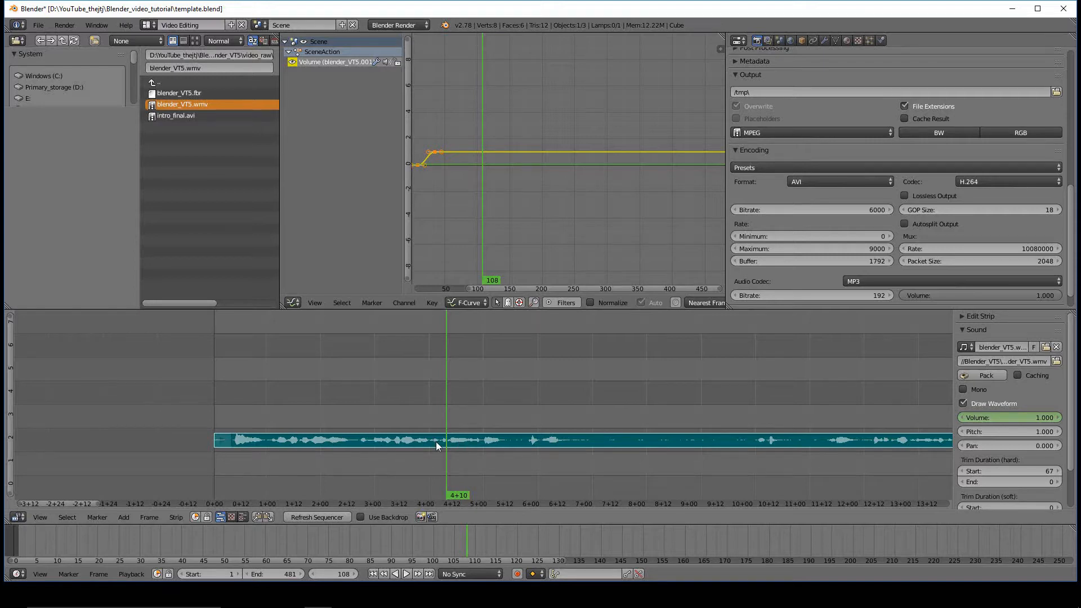
Step: Keyframe the sound strip's Volume at 1 on frame 125 and at 0 on frame 159 to create a fade-out
{"action": "left_click_drag", "start_coordinate": [446, 425], "coordinate": [485, 428]}
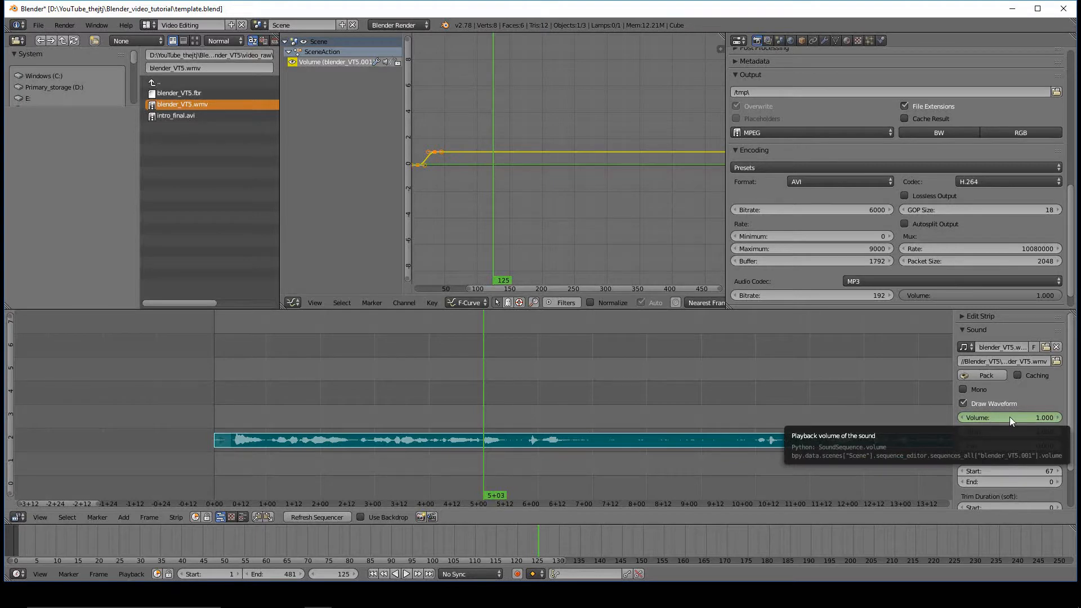
{"action": "key", "text": "i"}
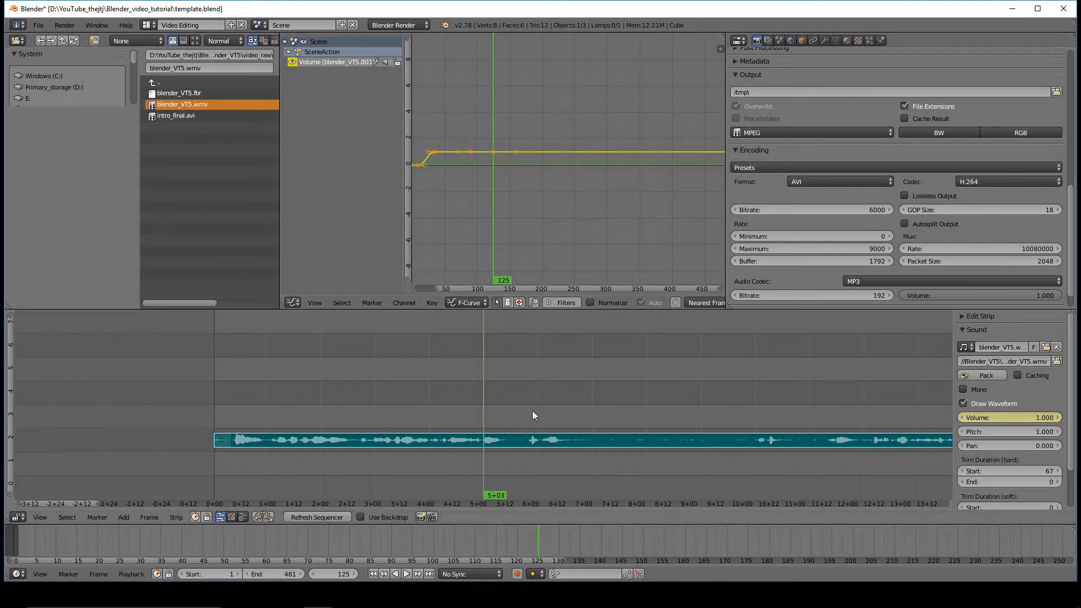
{"action": "key", "text": "alt+a"}
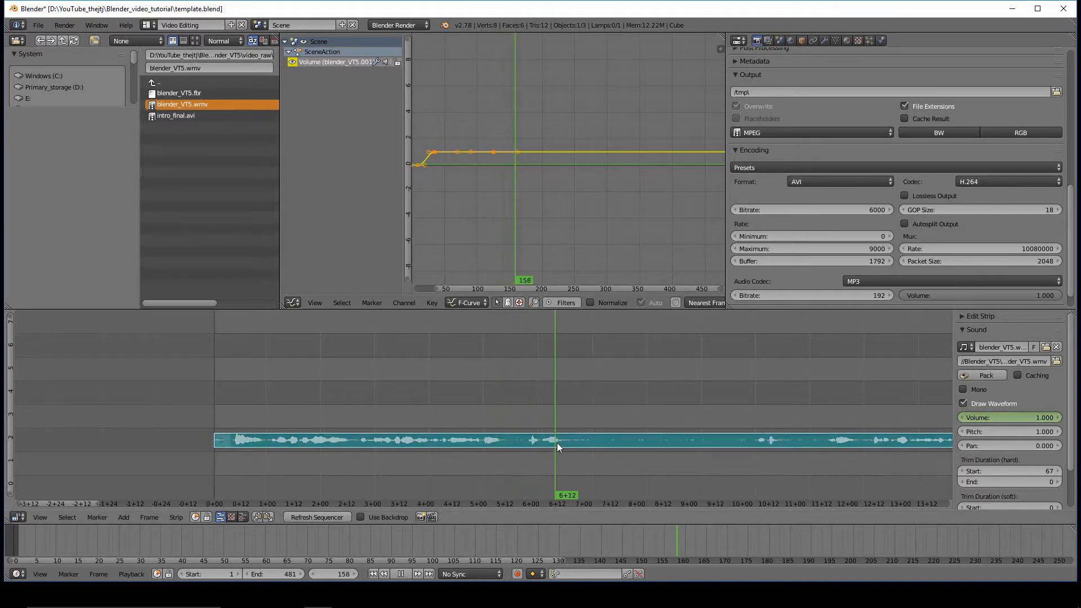
{"action": "key", "text": "alt+a"}
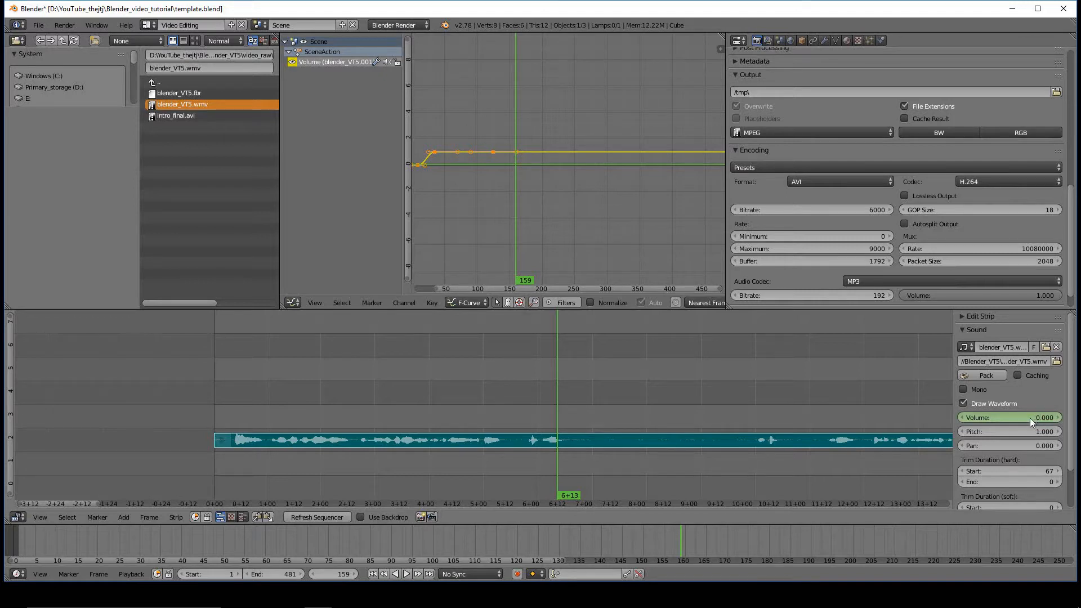
{"action": "key", "text": "i"}
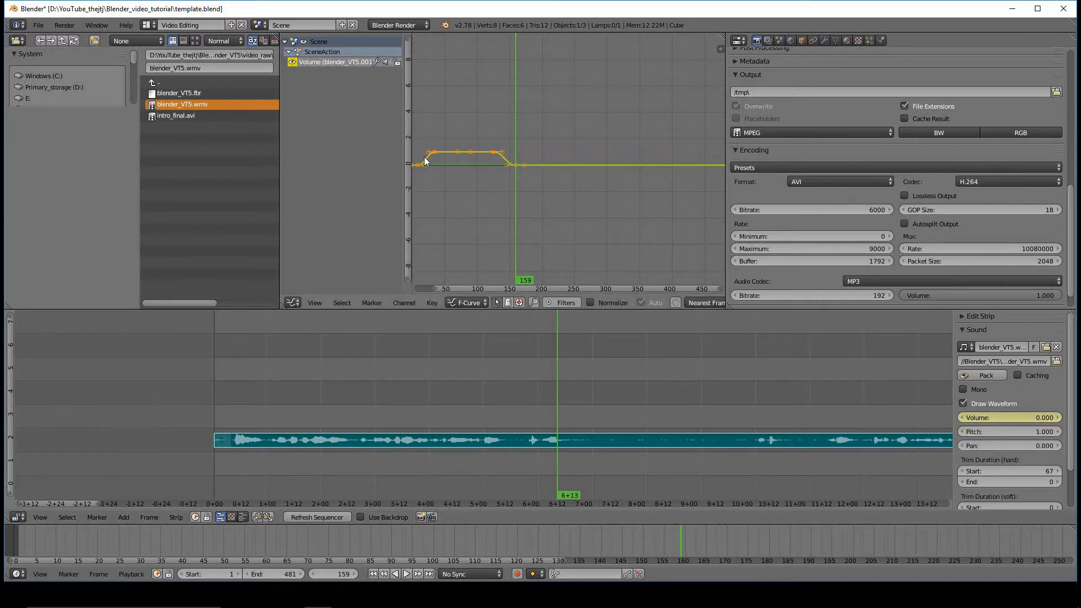
Step: Play back the sound strip's volume fade-out from frame 107
{"action": "left_click_drag", "start_coordinate": [559, 384], "coordinate": [444, 377]}
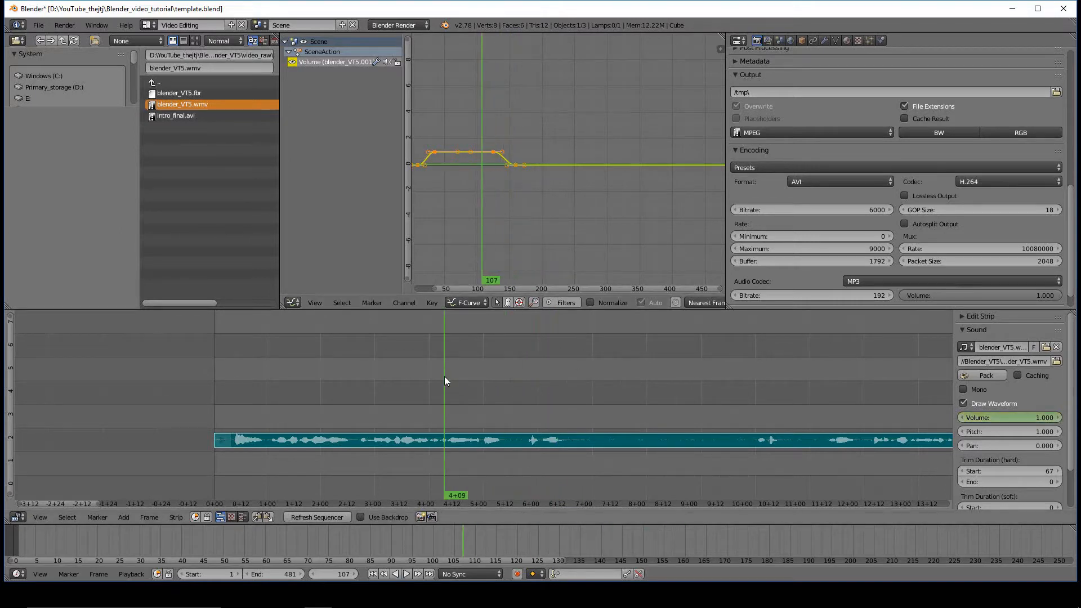
{"action": "left_click", "coordinate": [405, 573]}
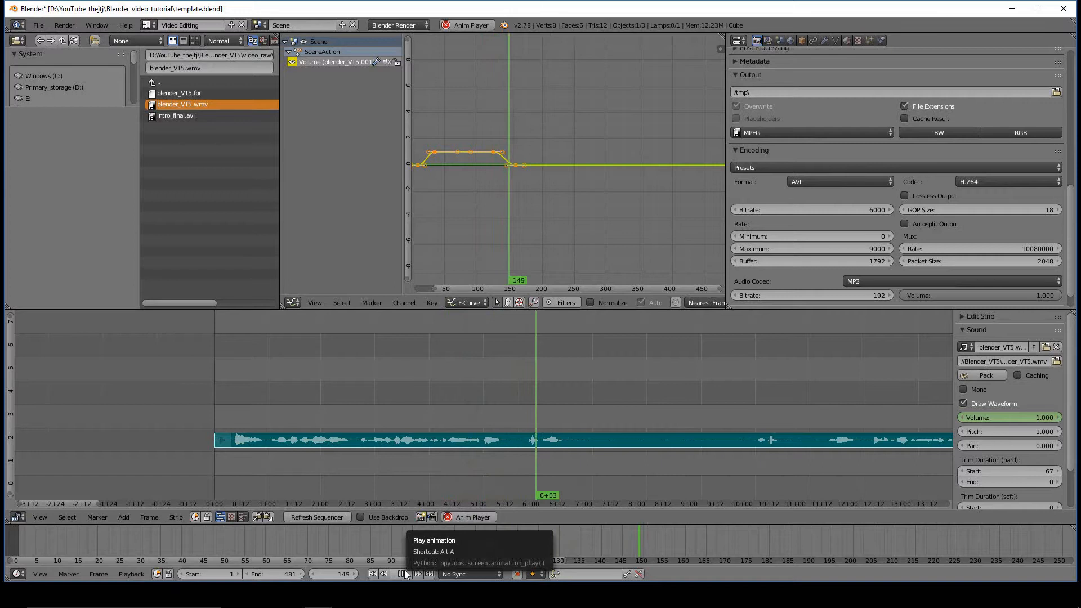
{"action": "left_click", "coordinate": [402, 573]}
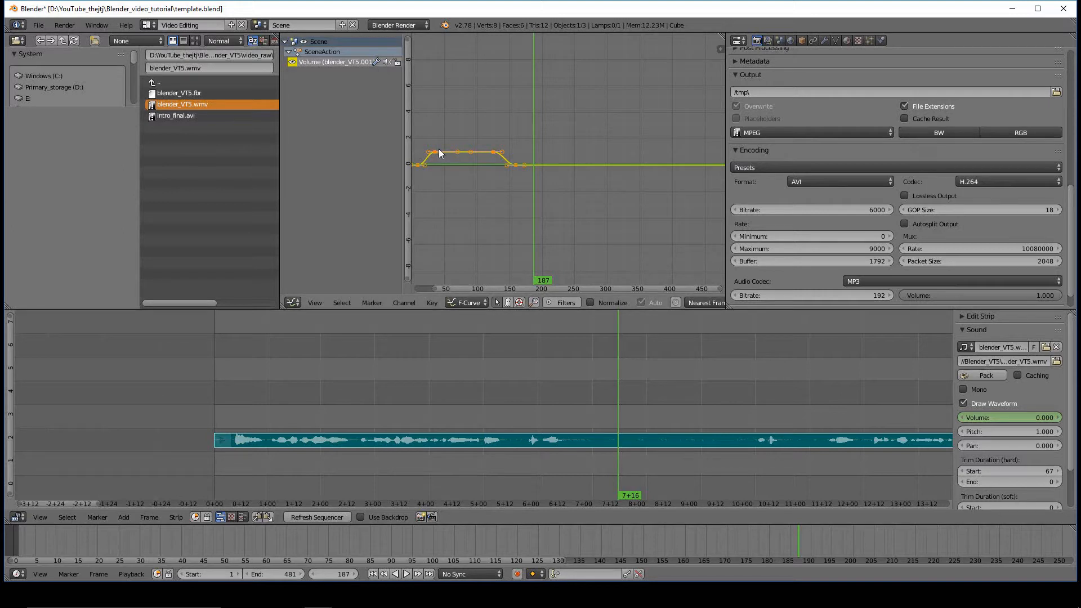
Step: Add intro_final.avi to the sequencer at frame 187 and delete its video strip, keeping only the sound strip
{"action": "left_click", "coordinate": [158, 116]}
{"action": "left_click_drag", "start_coordinate": [153, 116], "coordinate": [437, 396]}
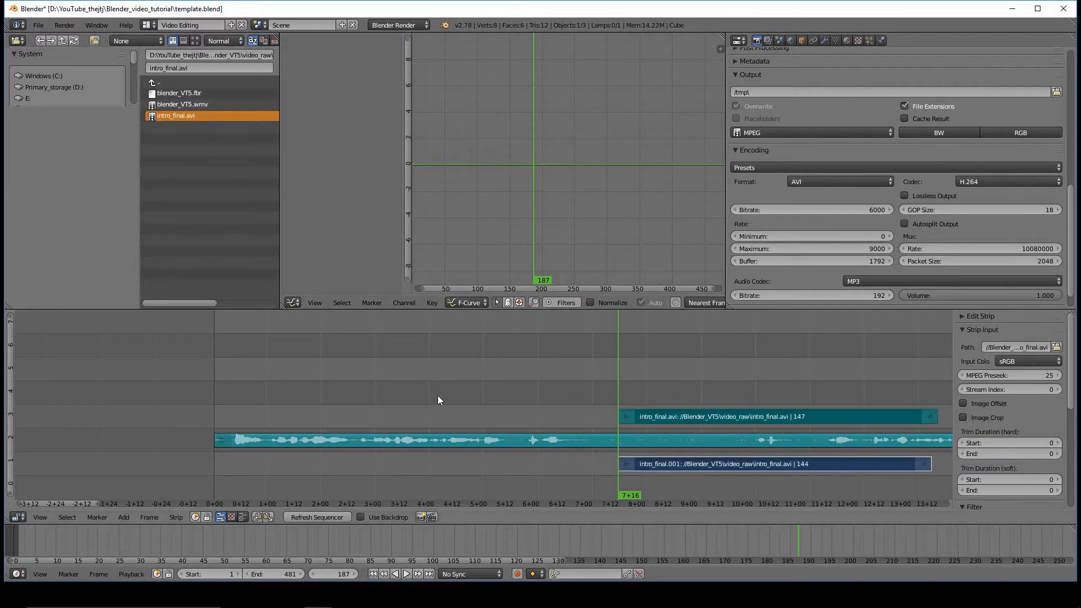
{"action": "right_click", "coordinate": [673, 467]}
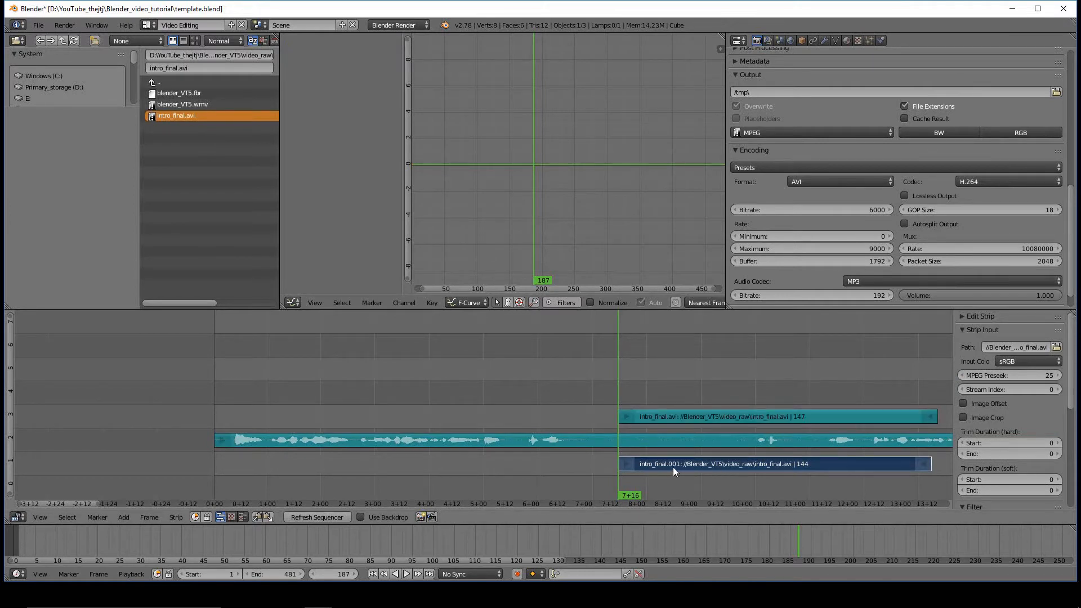
{"action": "key", "text": "x"}
{"action": "left_click", "coordinate": [652, 464]}
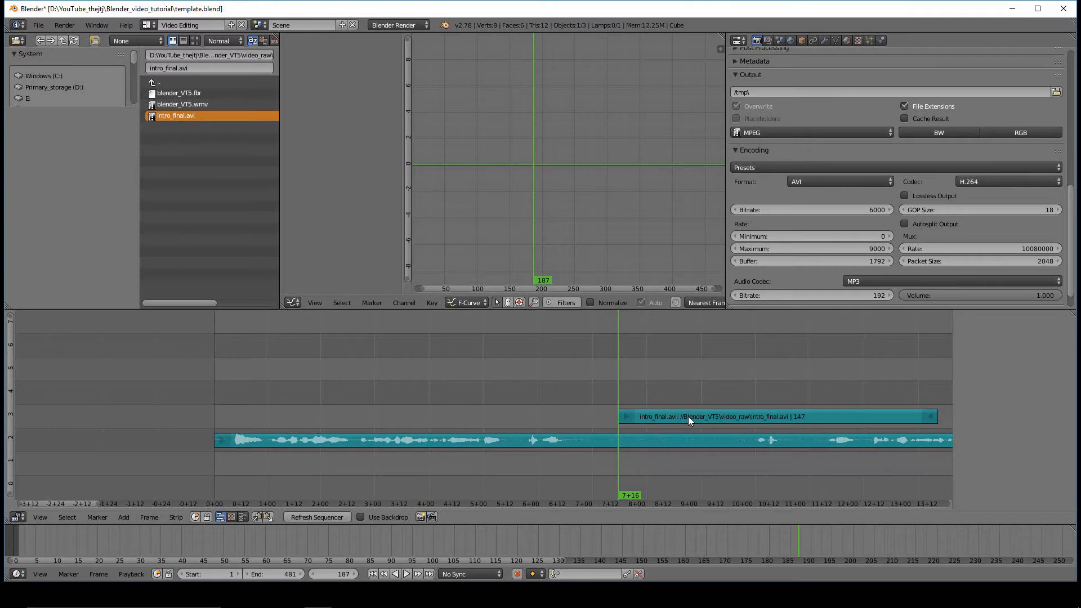
Step: Turn on Draw Waveform for the intro_final.avi sound strip and slide it earlier to start at about frame 118
{"action": "right_click", "coordinate": [688, 417]}
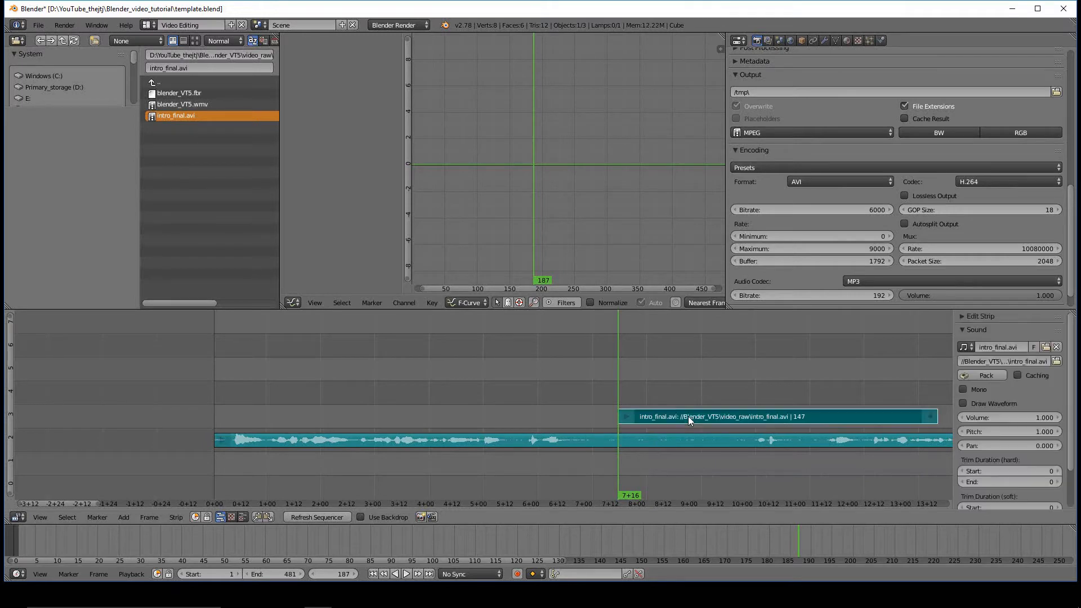
{"action": "left_click", "coordinate": [963, 404]}
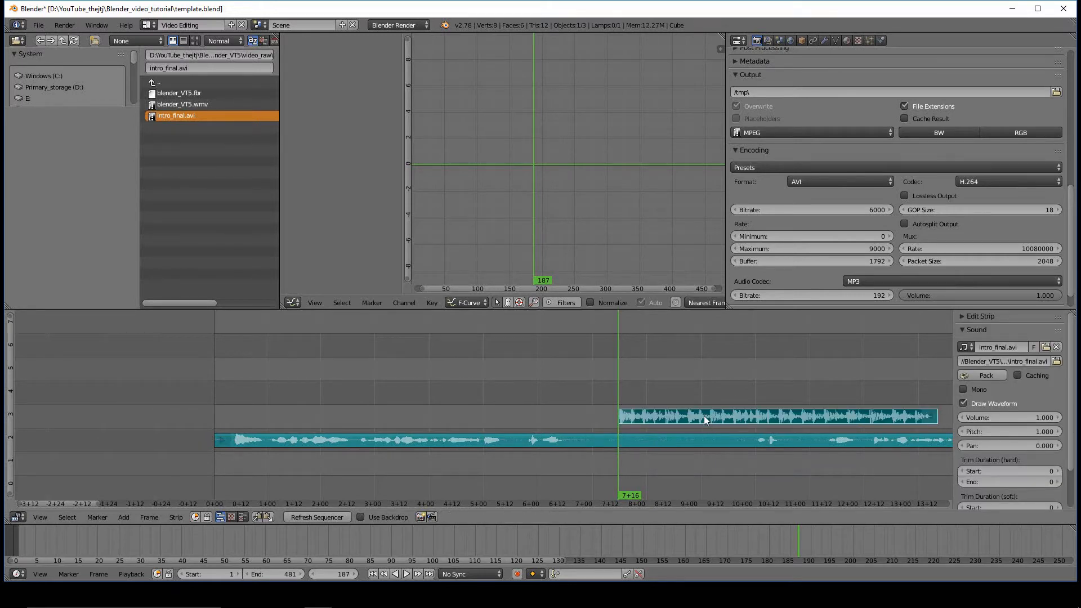
{"action": "key", "text": "g"}
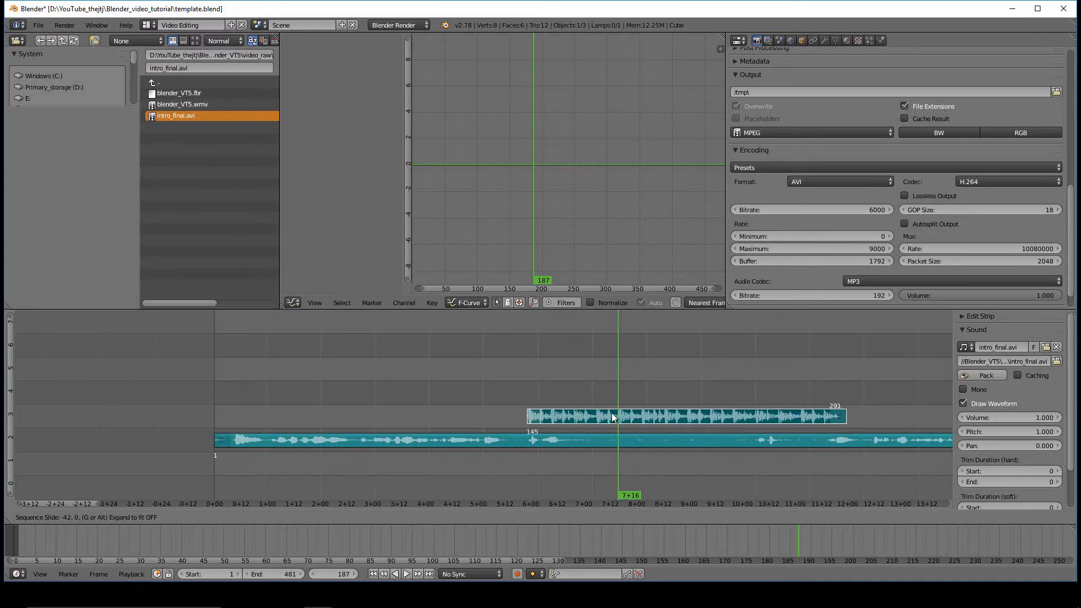
{"action": "left_click", "coordinate": [553, 411]}
Step: Select the blender_VT5.wmv sound strip and place the playhead at frame 124, where its volume fade-out starts
{"action": "left_click", "coordinate": [447, 385]}
{"action": "key", "text": "alt+a"}
{"action": "key", "text": "Escape"}
{"action": "right_click", "coordinate": [464, 444]}
{"action": "key", "text": "alt+a"}
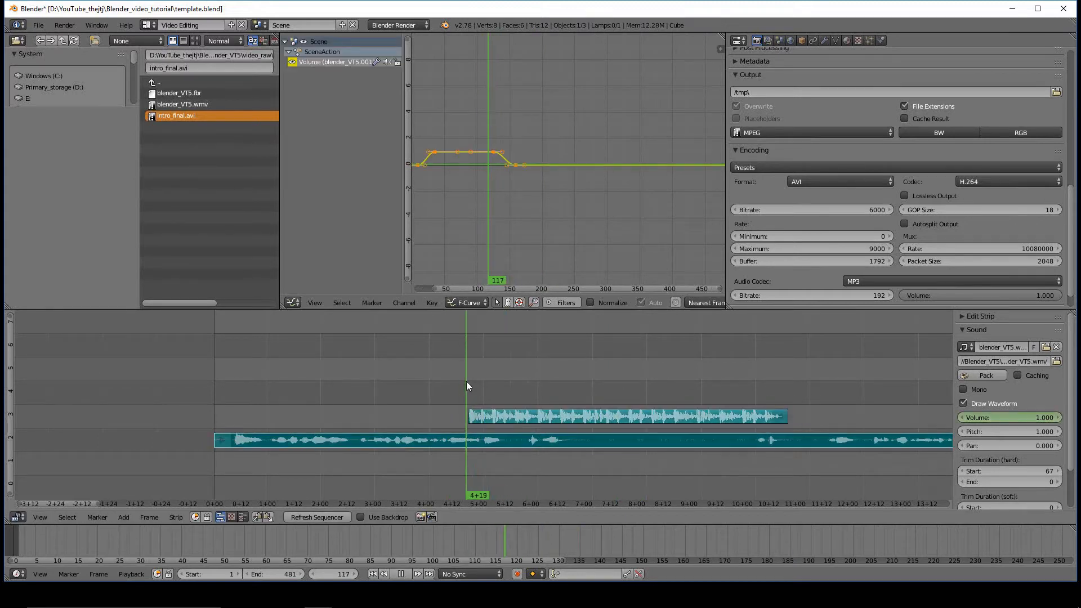
{"action": "key", "text": "alt+a"}
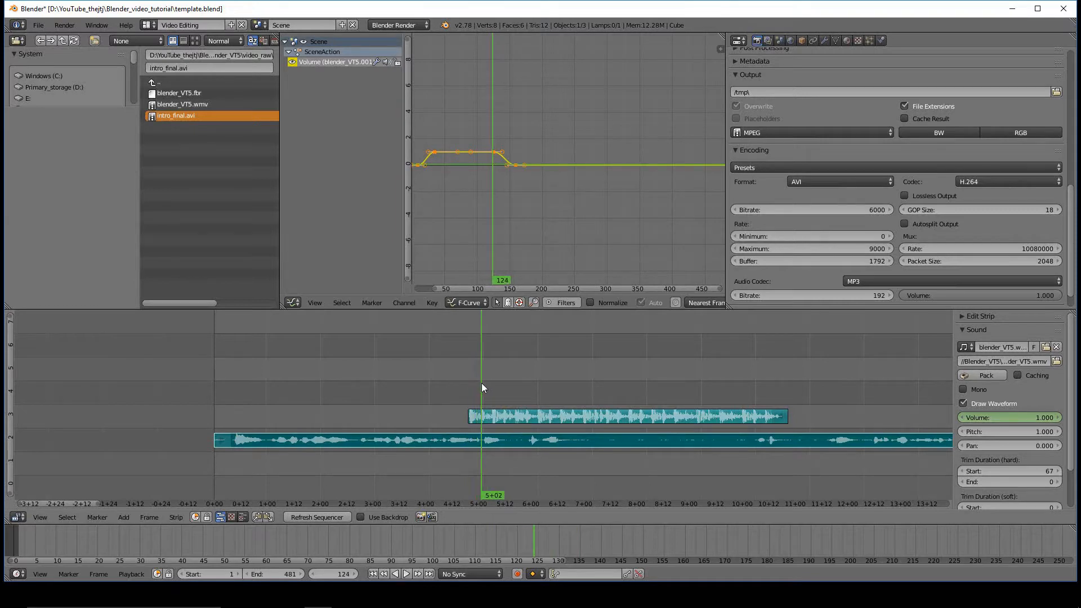
Step: Move the intro_final.avi sound strip along channel 3 so it starts at frame 124, undoing a misplaced move to channel 4
{"action": "right_click", "coordinate": [503, 414]}
{"action": "key", "text": "g"}
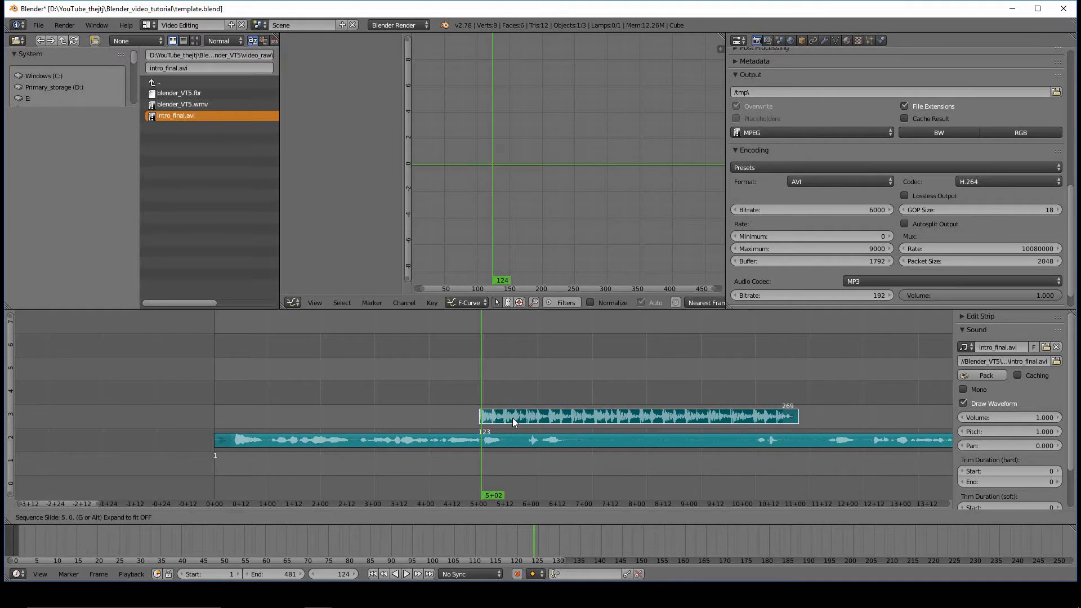
{"action": "left_click", "coordinate": [522, 386]}
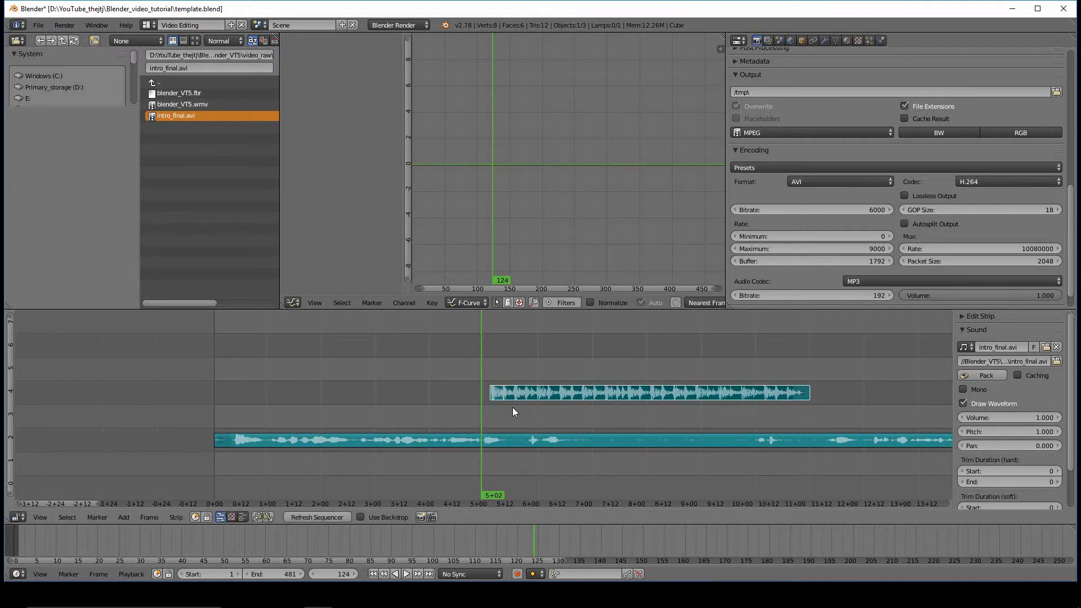
{"action": "key", "text": "ctrl+z"}
{"action": "key", "text": "g"}
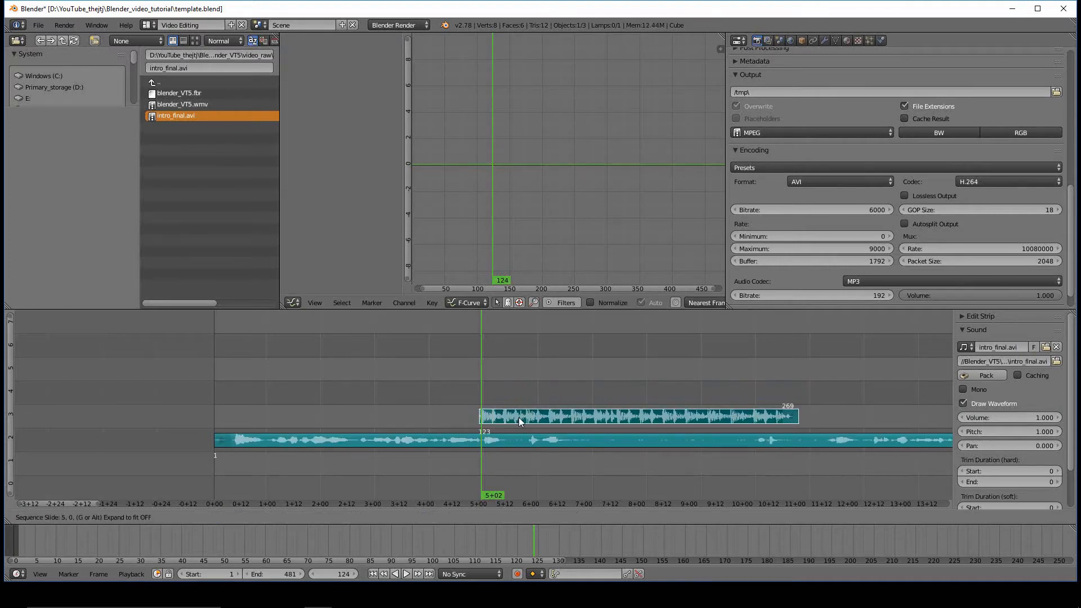
{"action": "left_click", "coordinate": [520, 418]}
Step: Play back the overlap of both sound strips and follow the blender_VT5.wmv strip's volume fade-out to its end at frame 159
{"action": "key", "text": "alt+a"}
{"action": "left_click", "coordinate": [428, 389]}
{"action": "key", "text": "alt+a"}
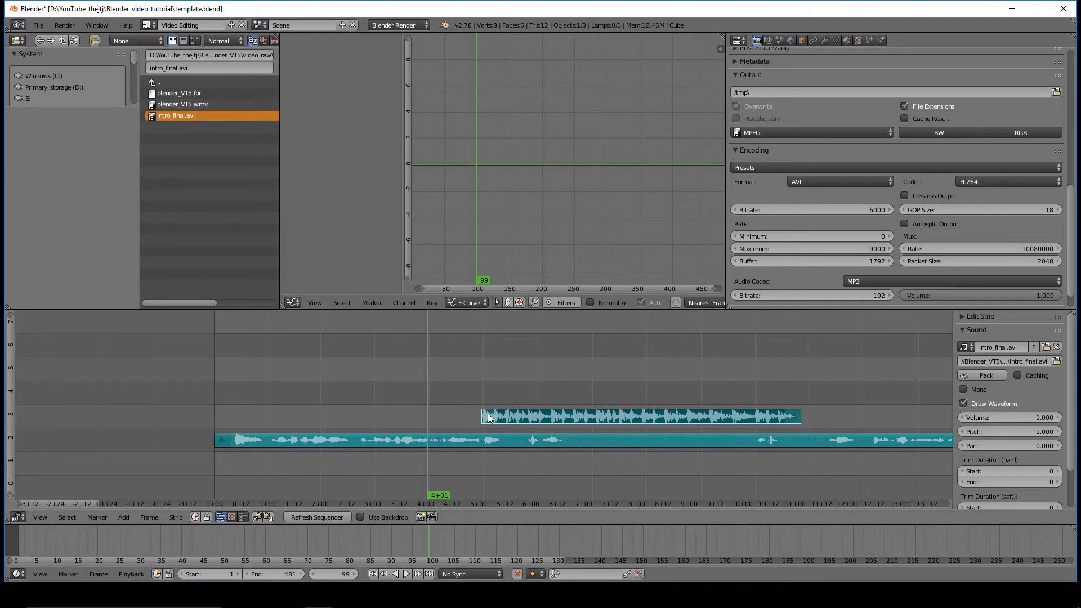
{"action": "left_click_drag", "start_coordinate": [475, 417], "coordinate": [478, 433]}
{"action": "right_click", "coordinate": [470, 440]}
{"action": "key", "text": "alt+a"}
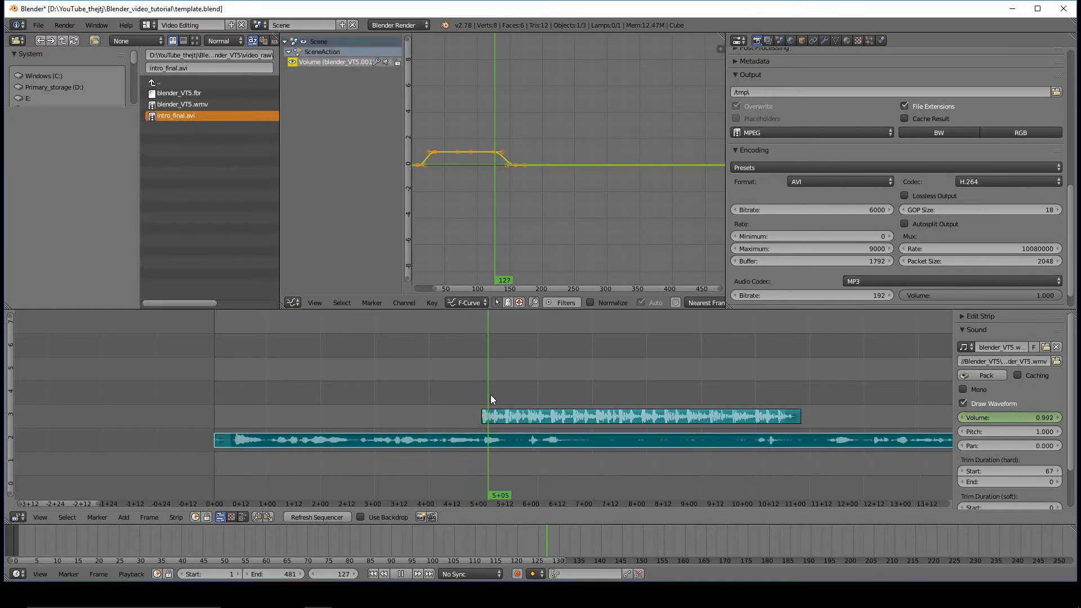
{"action": "key", "text": "alt+a"}
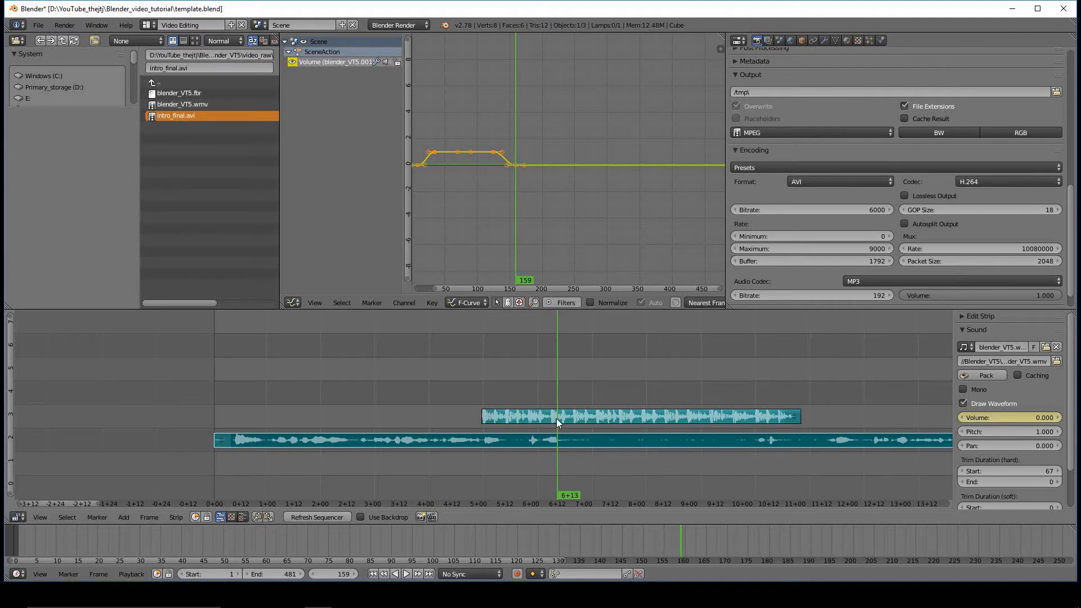
Step: Set the intro_final.avi sound strip's Volume to 0 and insert a keyframe for it at frame 125
{"action": "right_click", "coordinate": [557, 418]}
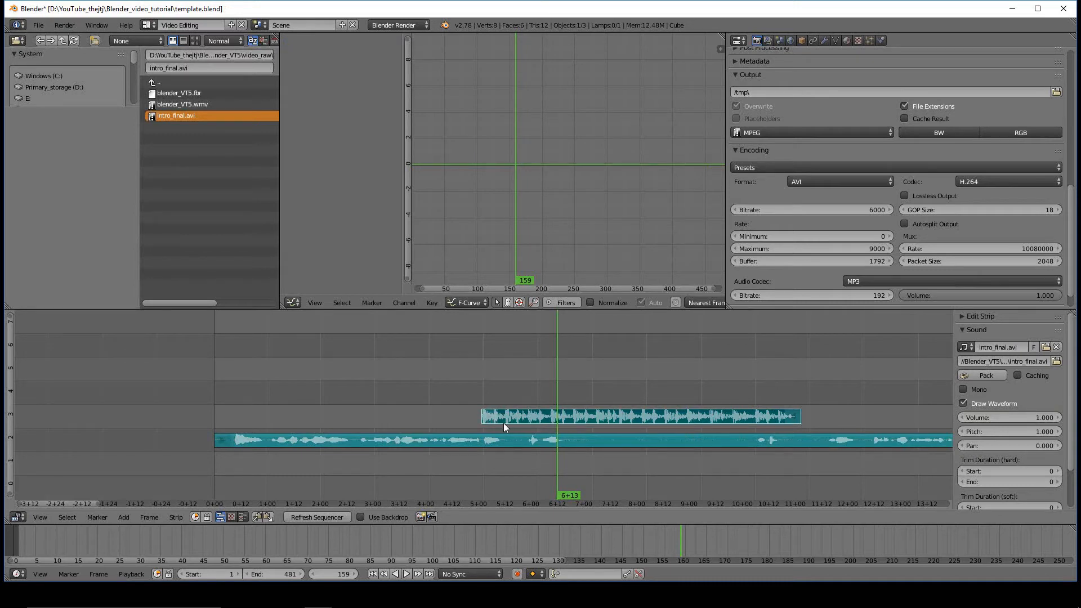
{"action": "left_click", "coordinate": [483, 419]}
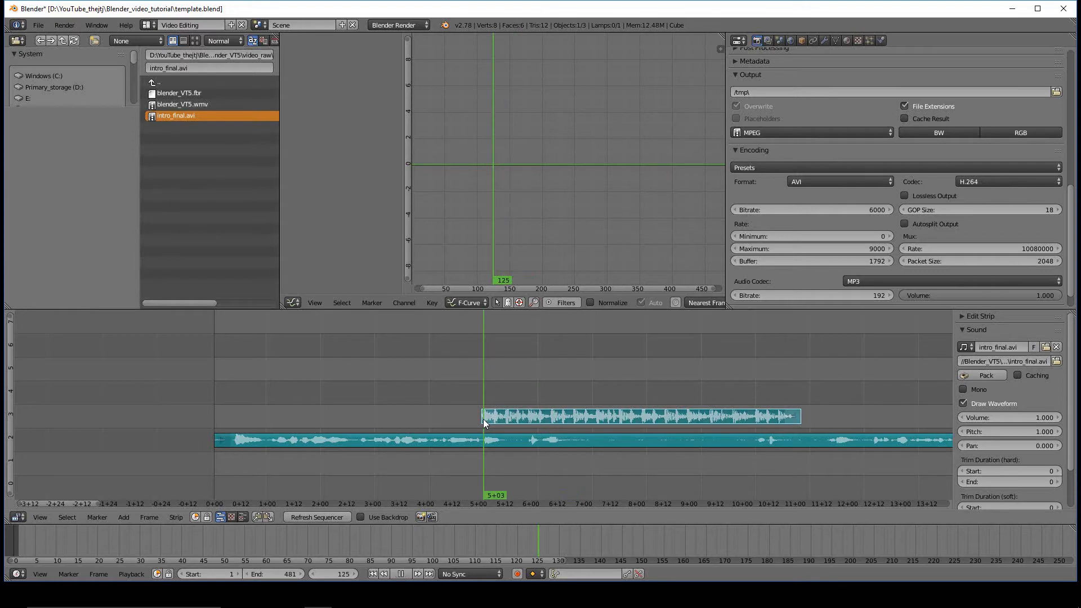
{"action": "right_click", "coordinate": [485, 418]}
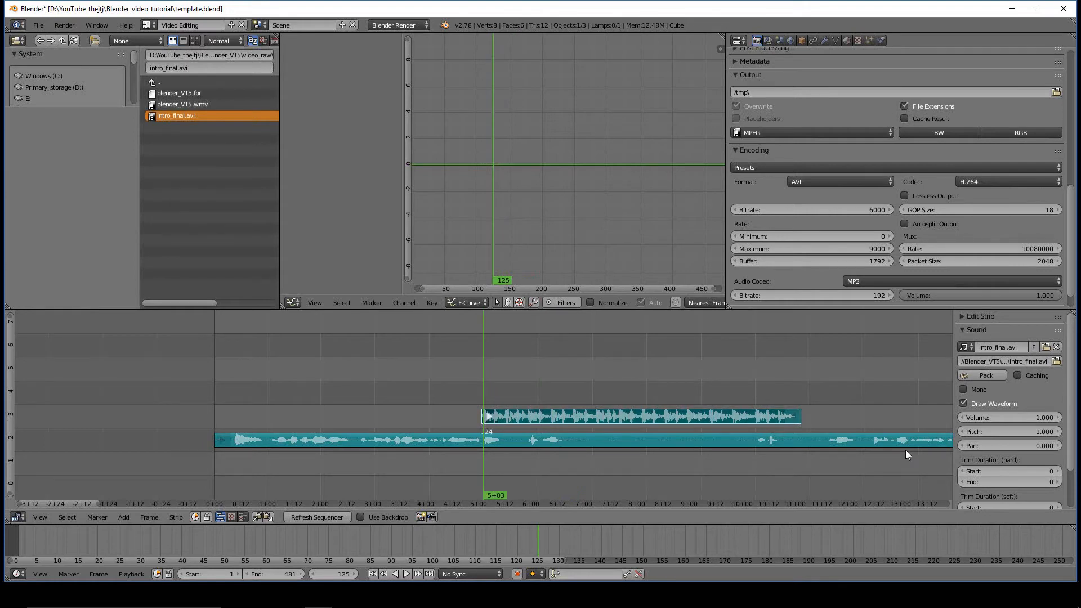
{"action": "left_click_drag", "start_coordinate": [1057, 421], "coordinate": [1038, 419]}
{"action": "key", "text": "i"}
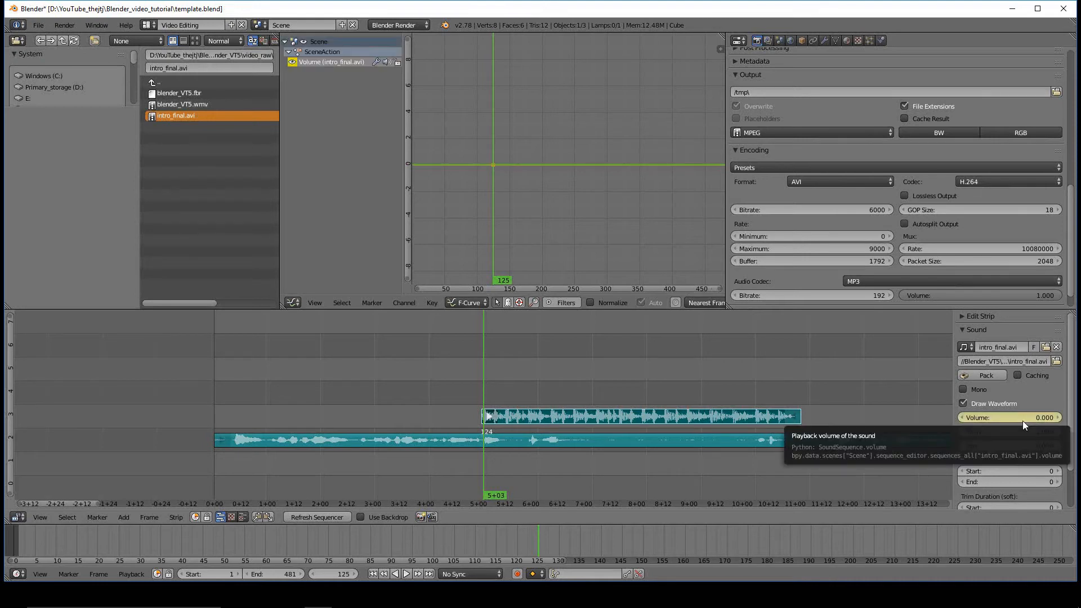
Step: Advance the playhead to frame 159, set the intro_final.avi sound strip's Volume to 1 and insert a second keyframe
{"action": "key", "text": "alt+a"}
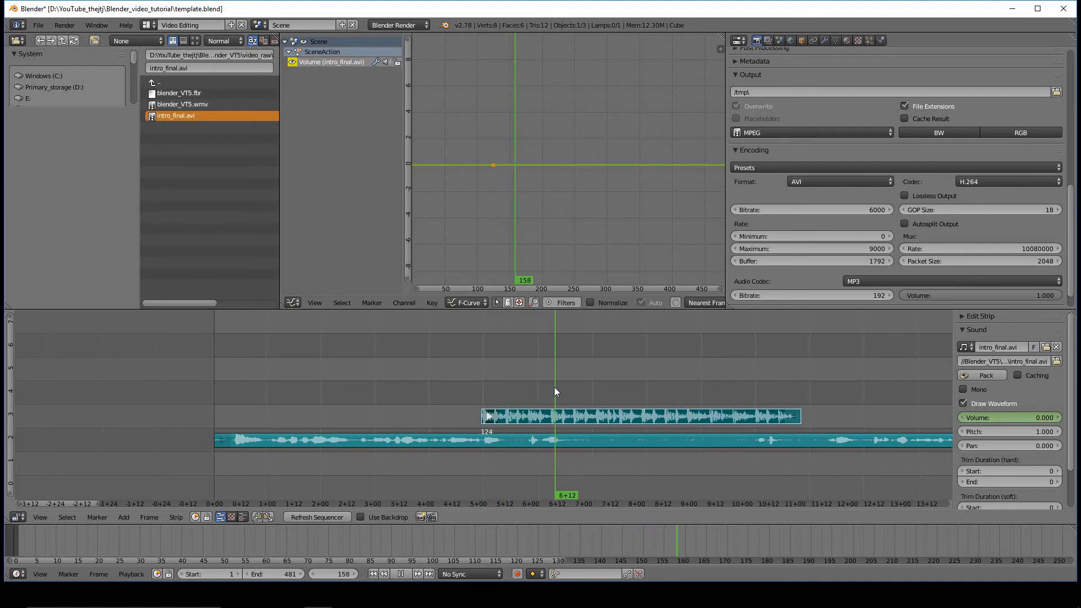
{"action": "key", "text": "alt+a"}
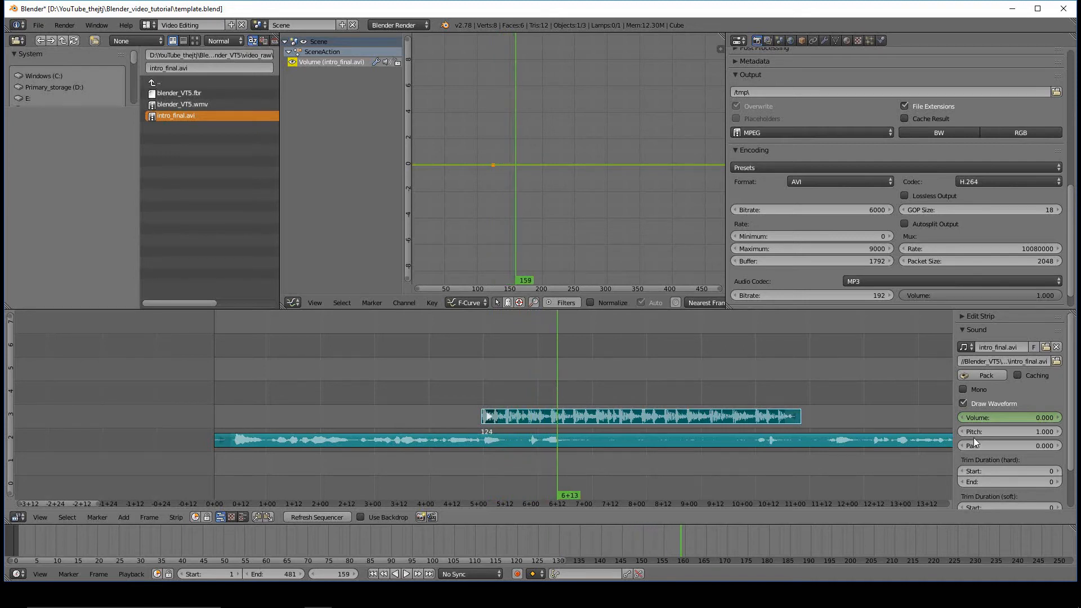
{"action": "left_click", "coordinate": [1037, 417]}
{"action": "type", "text": "1"}
{"action": "key", "text": "Return"}
{"action": "key", "text": "i"}
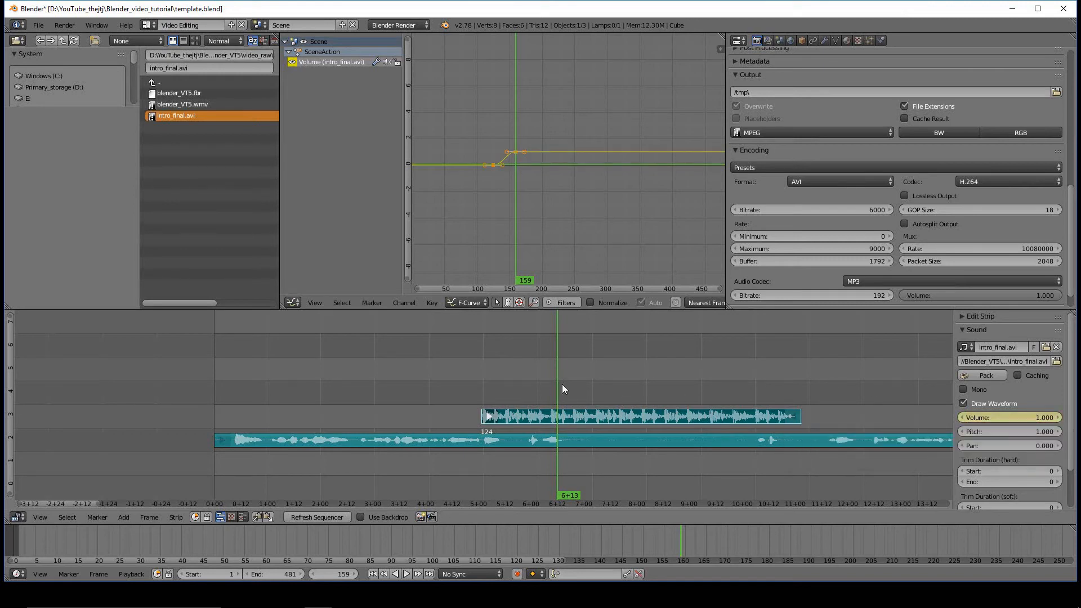
Step: Play back the crossfade between the two sound strips from frame 110
{"action": "left_click_drag", "start_coordinate": [555, 384], "coordinate": [451, 389]}
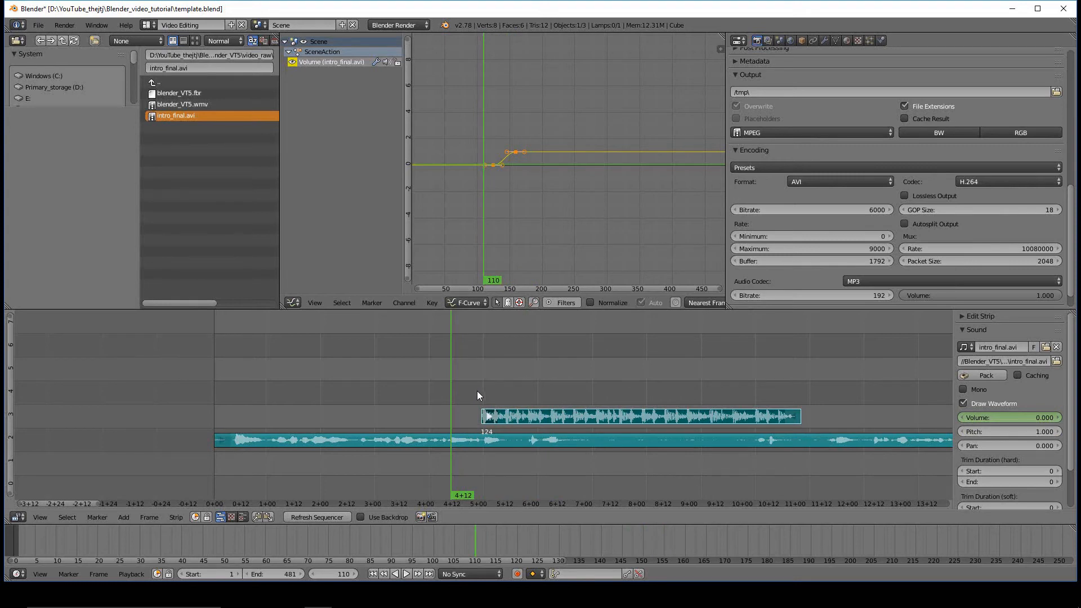
{"action": "left_click", "coordinate": [407, 574]}
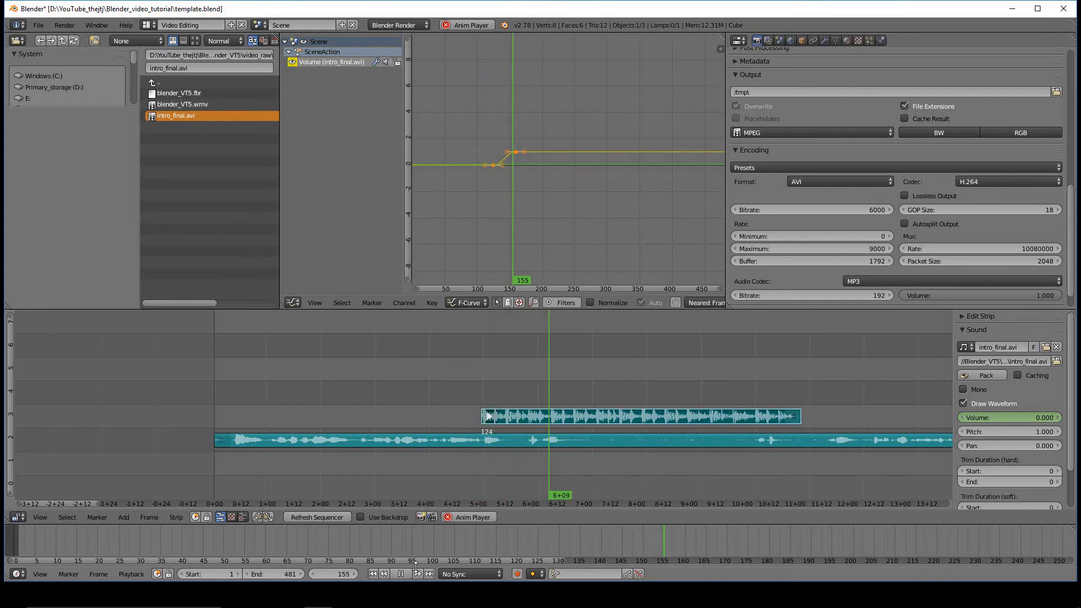
{"action": "left_click", "coordinate": [401, 574]}
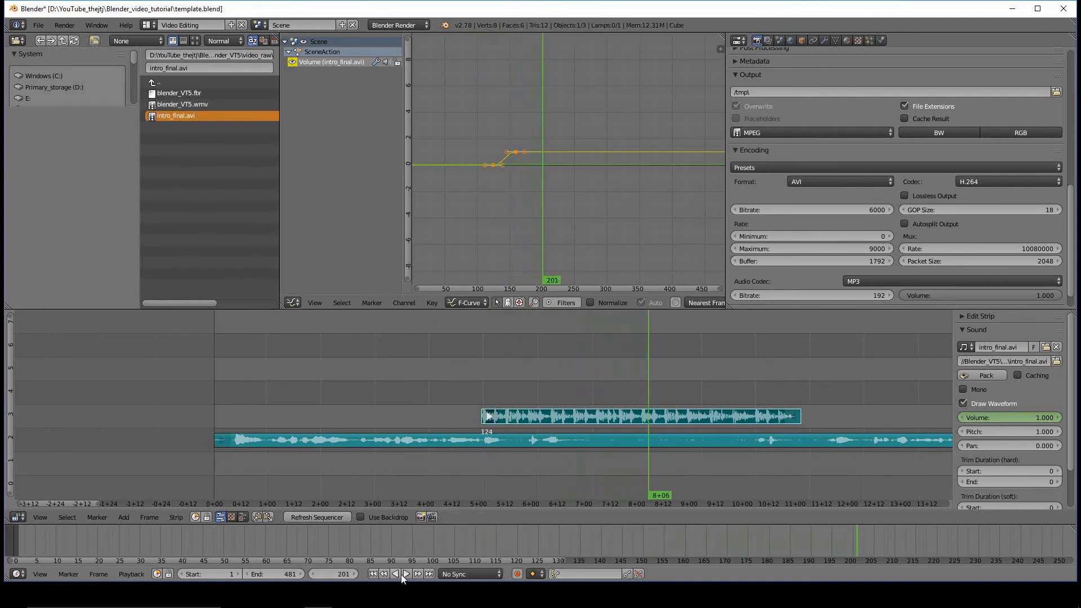